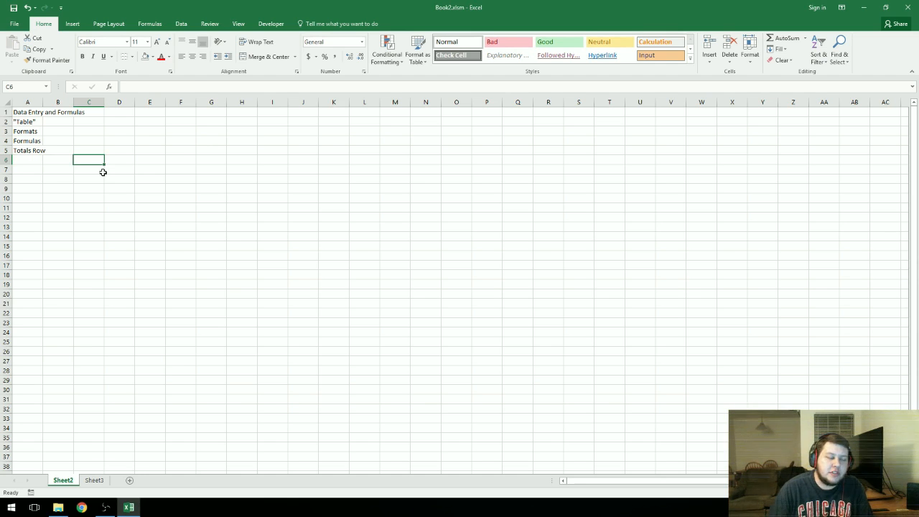
Step: Edit cell A1 so its text reads just "Data Entry"
click(27, 112)
double_click(28, 112)
drag(13, 112, 196, 126)
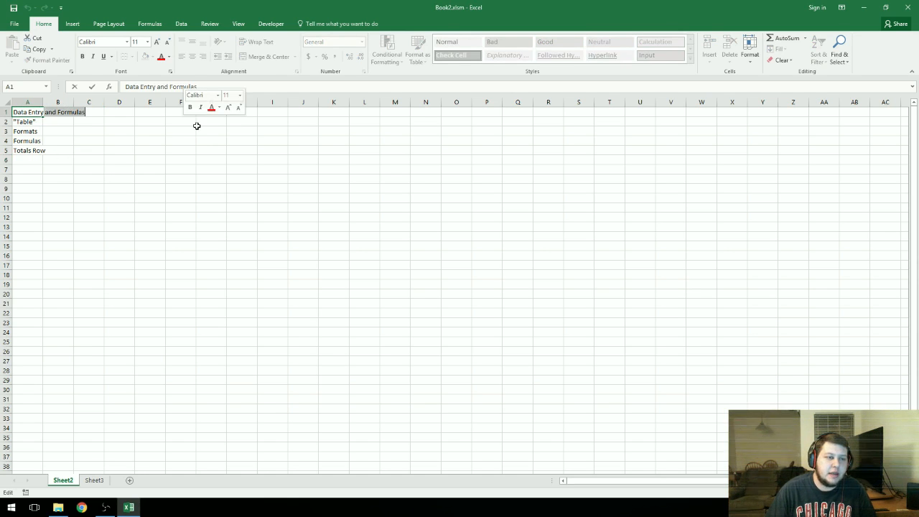
key(BackSpace)
key(Return)
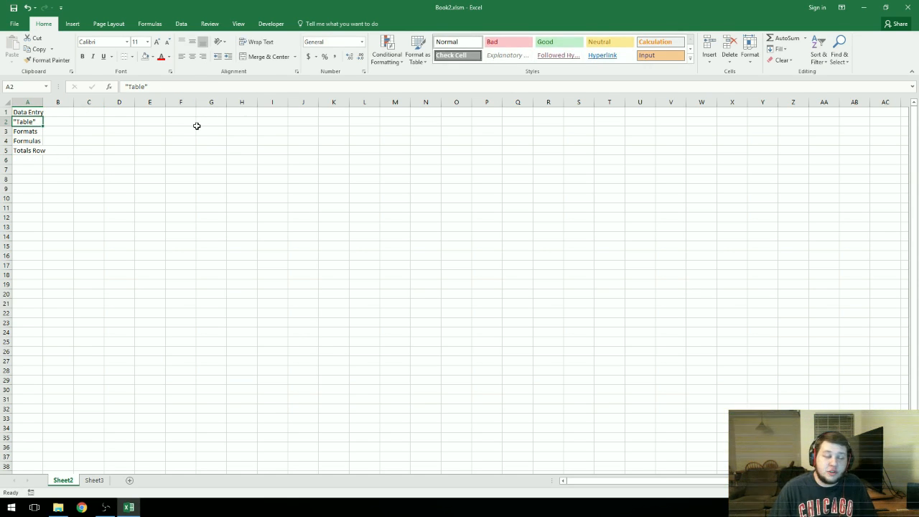
click(46, 131)
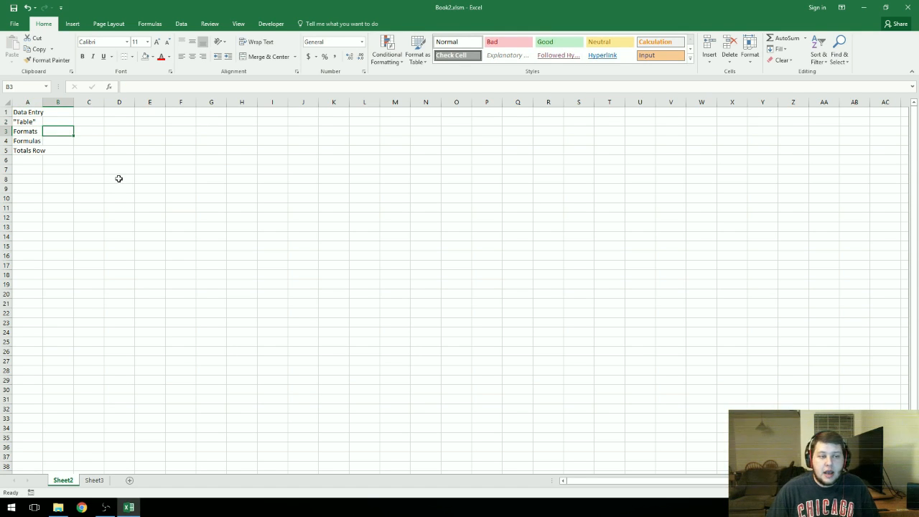
click(41, 152)
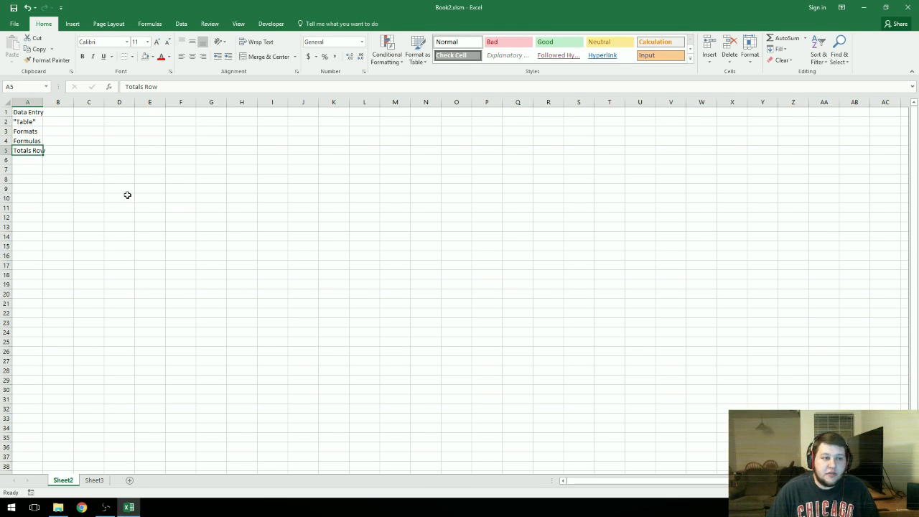
click(127, 195)
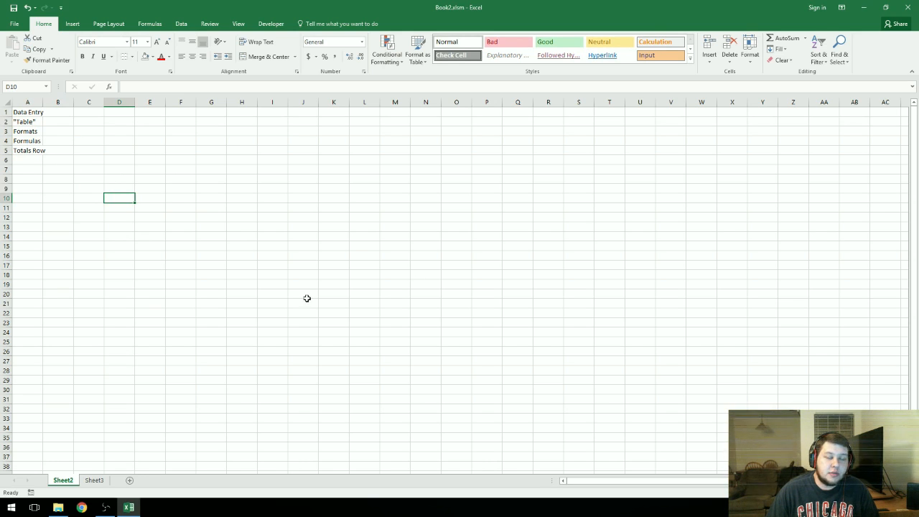
Step: Switch to Sheet3 and examine the customer list's numbers, business names, phone numbers and amounts
click(94, 480)
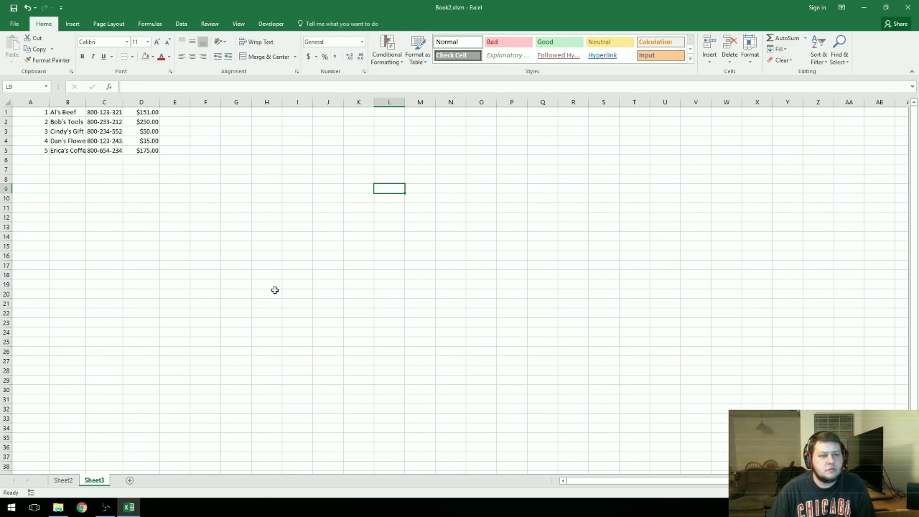
drag(64, 114, 72, 134)
click(73, 132)
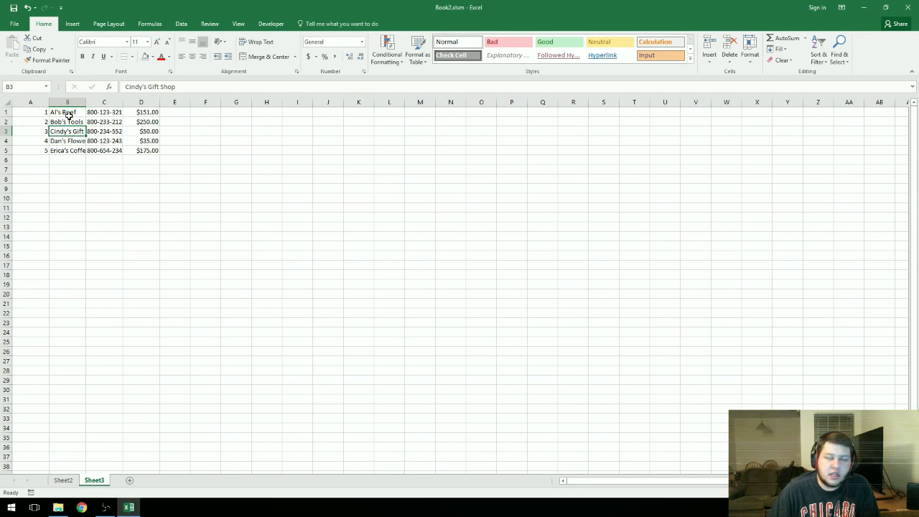
key(ctrl+Home)
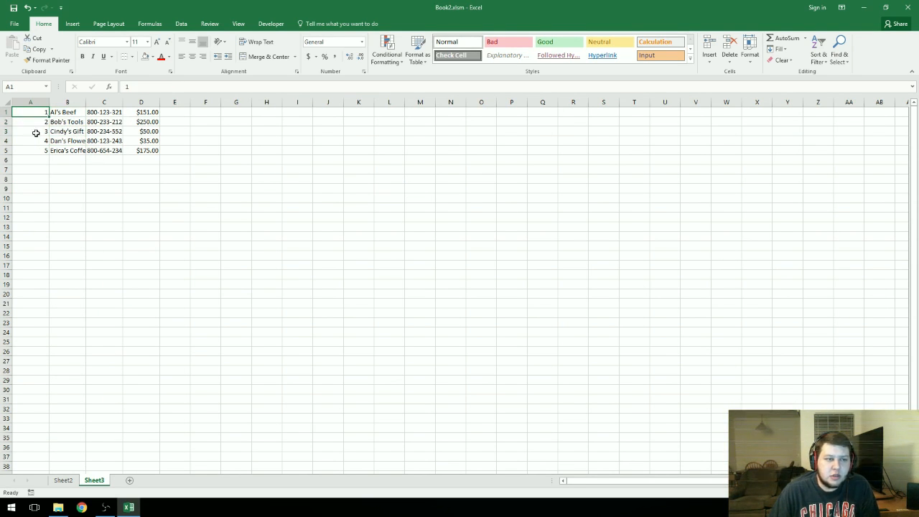
click(104, 116)
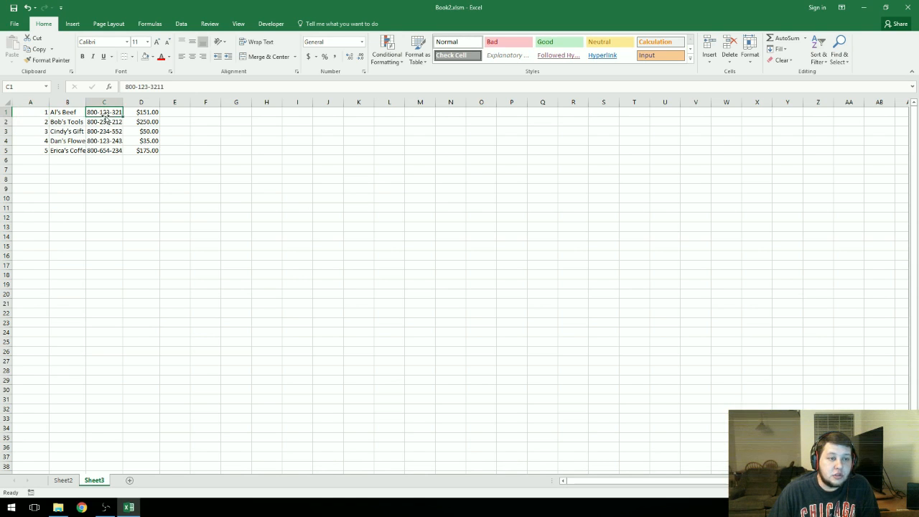
click(153, 113)
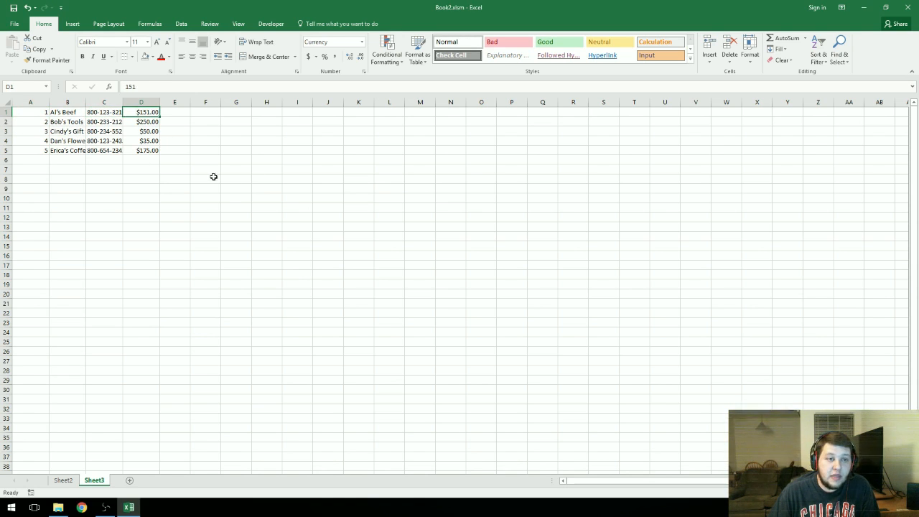
click(214, 177)
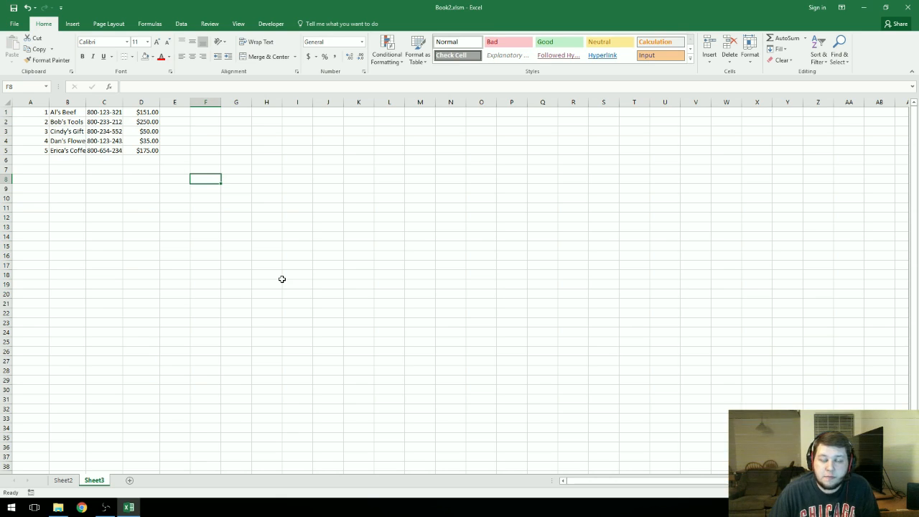
drag(149, 153, 151, 181)
click(134, 208)
click(36, 112)
click(162, 227)
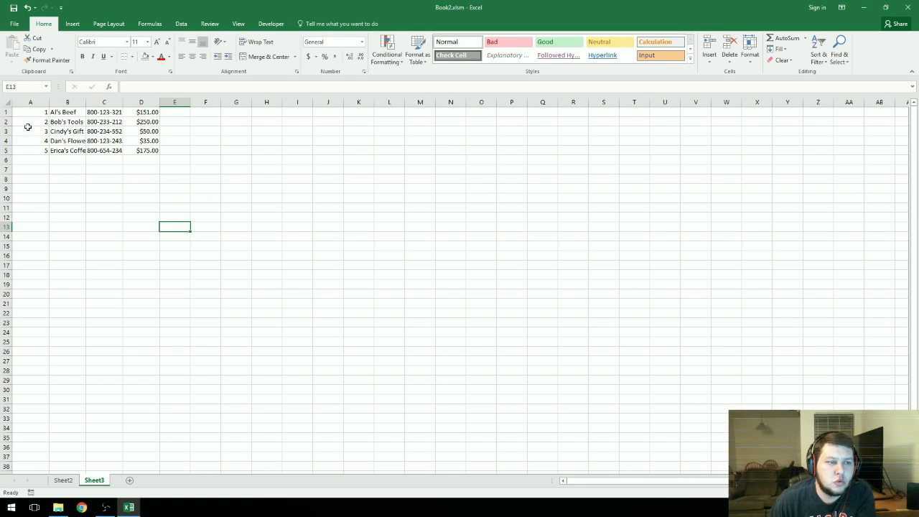
Step: Try entering 1 and al's beeg in row 9, then undo both entries
click(29, 188)
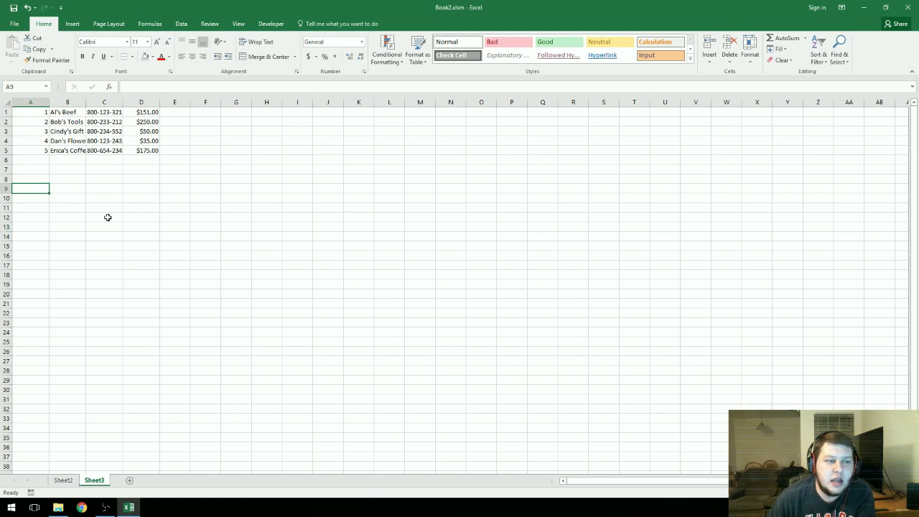
text(1)
key(Tab)
text(al)
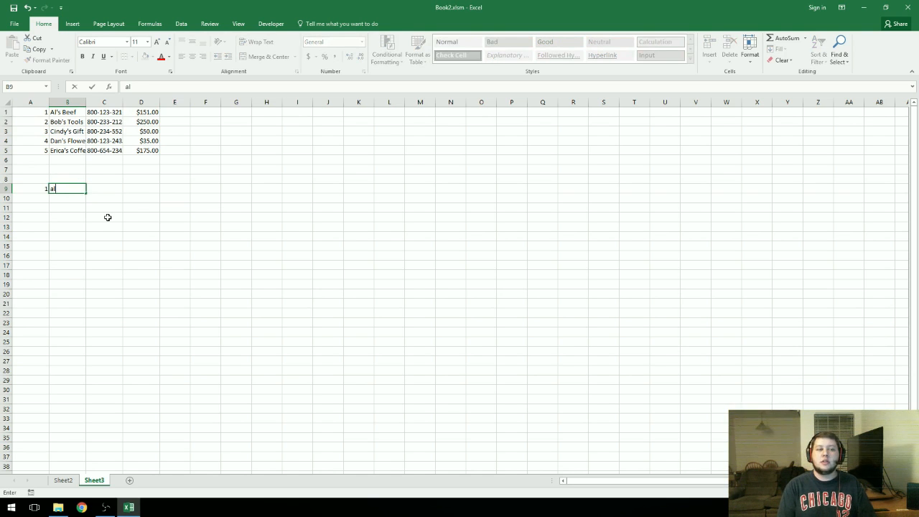
text('s beeg)
key(Return)
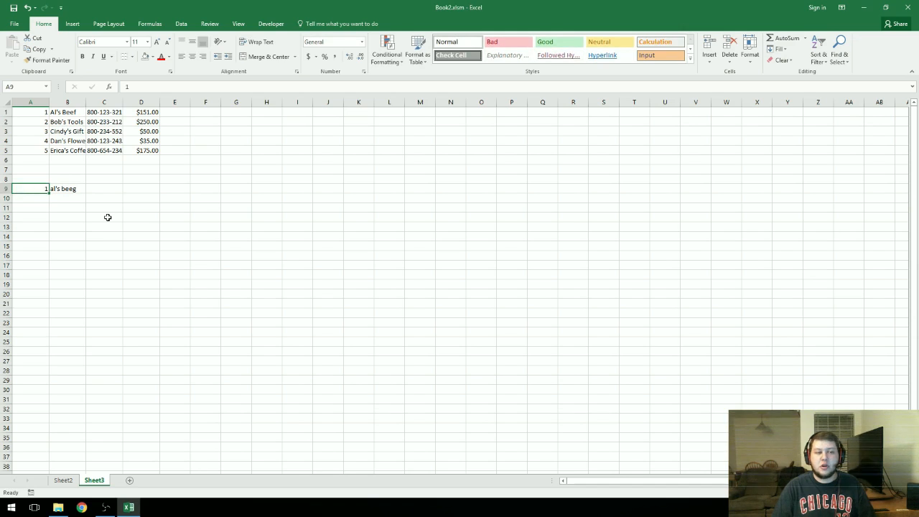
key(ctrl+z)
key(ctrl+z)
key(Return)
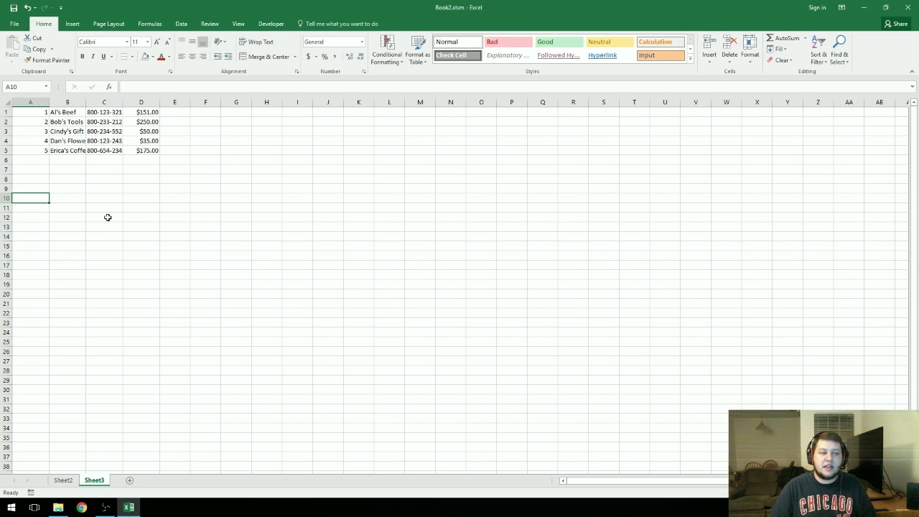
Step: Select and inspect the customer table, its phone numbers and the business names in rows 4 and 5
drag(147, 149, 29, 112)
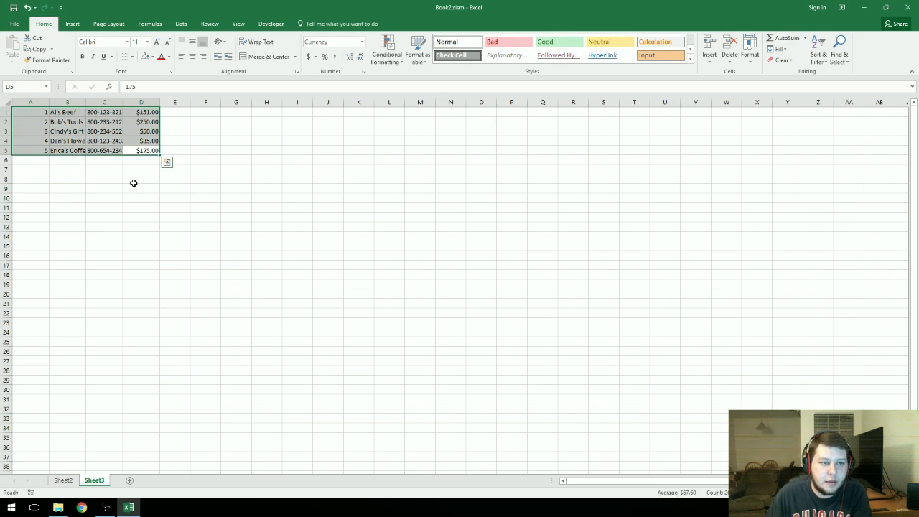
click(150, 179)
drag(119, 116, 113, 149)
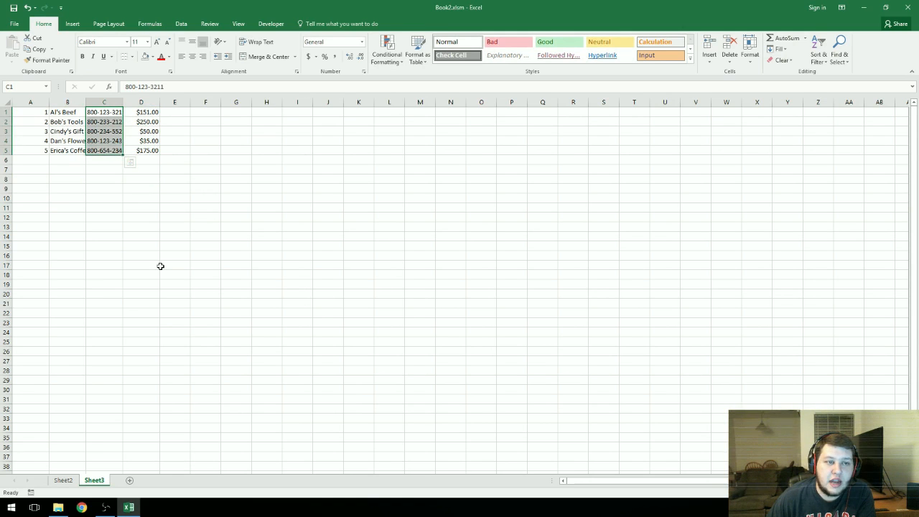
click(144, 237)
click(69, 141)
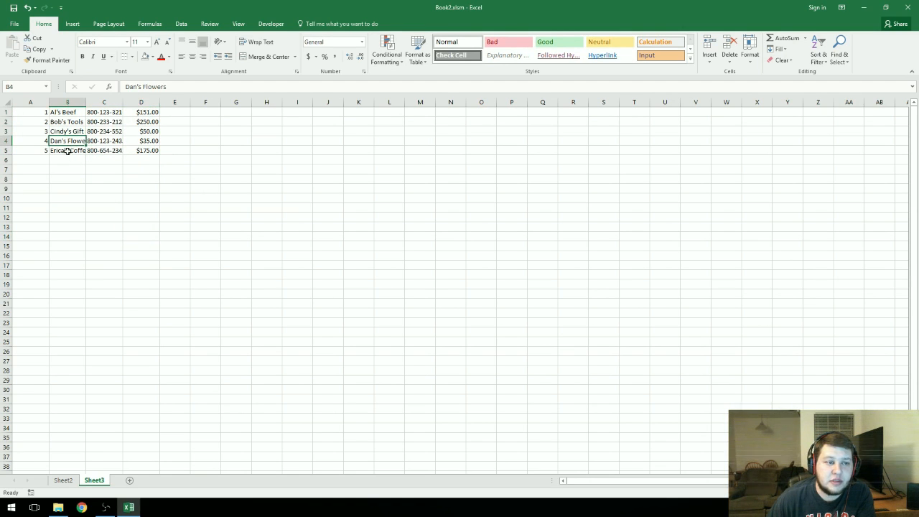
click(68, 150)
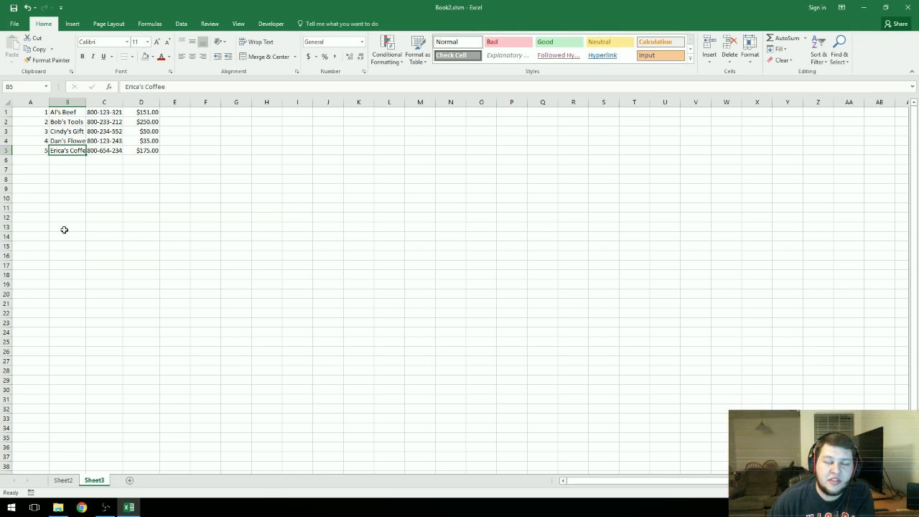
click(100, 226)
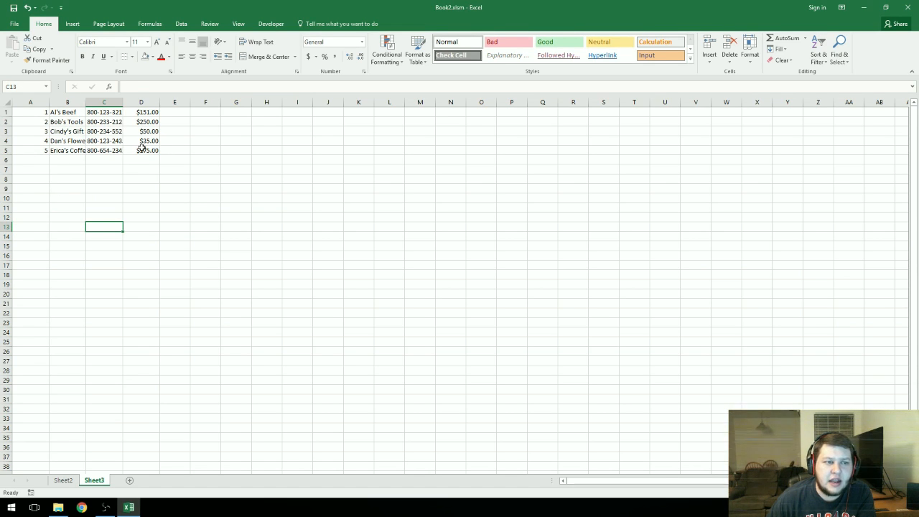
Step: Cut the phone number column and insert it after the amount column
click(35, 100)
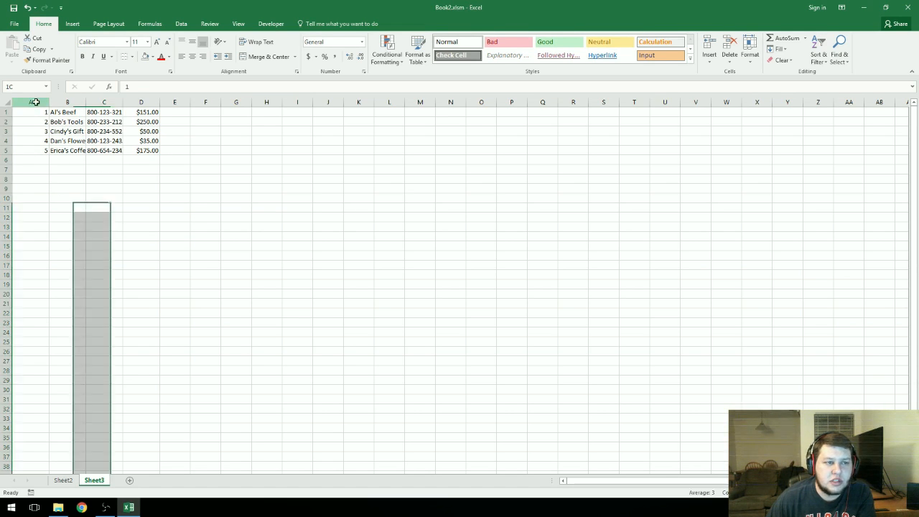
click(74, 102)
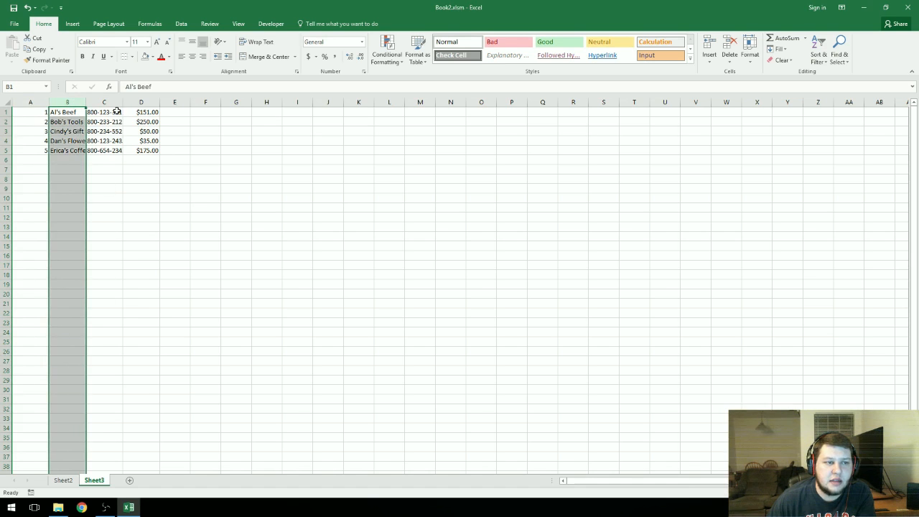
click(104, 102)
right_click(106, 103)
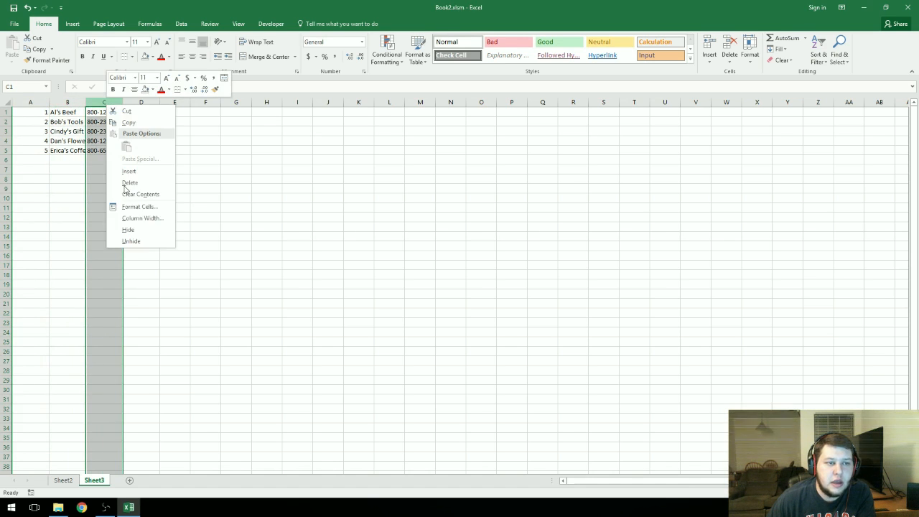
click(129, 112)
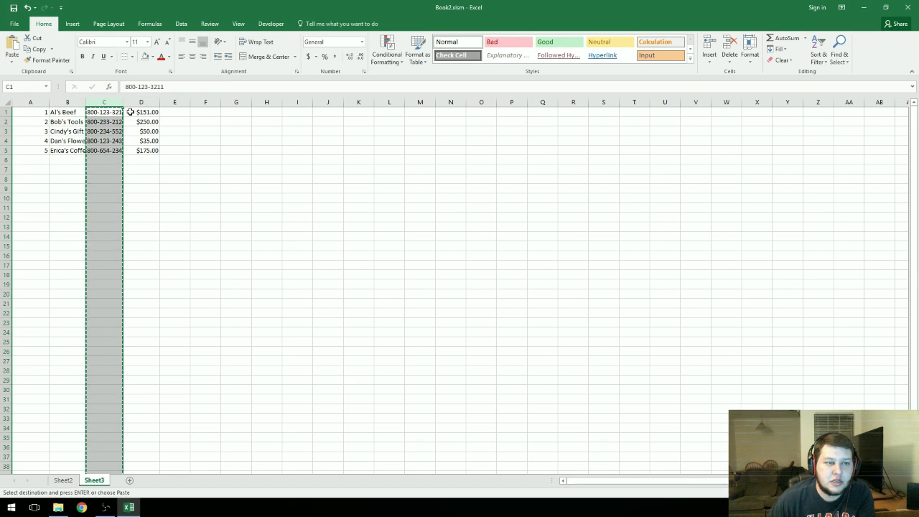
right_click(172, 103)
click(205, 171)
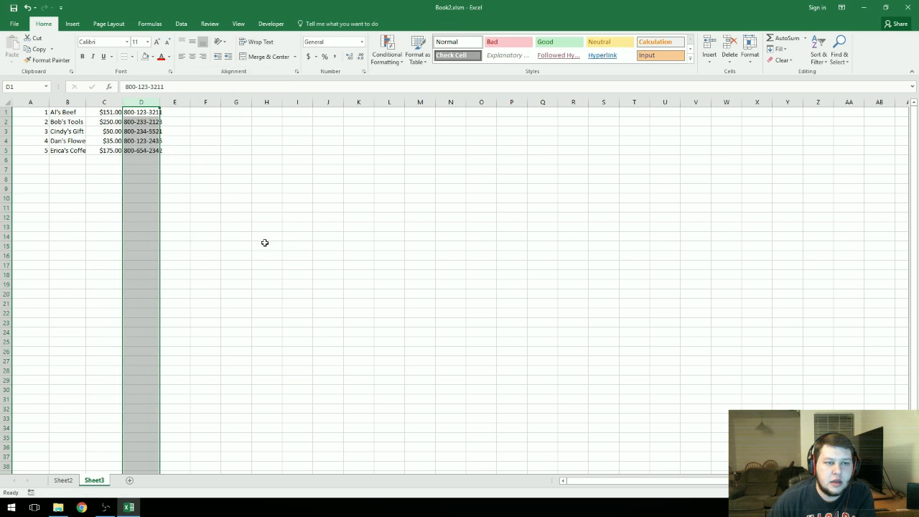
click(238, 226)
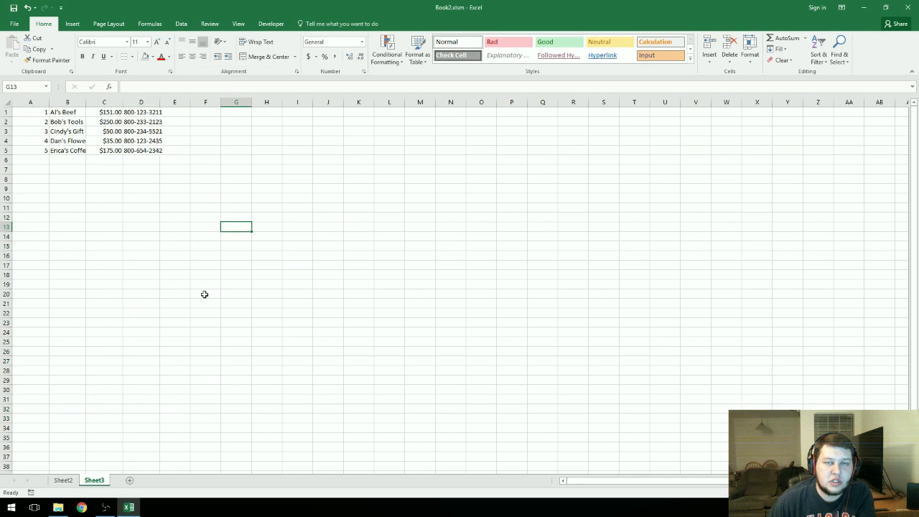
Step: Cut the phone number column and insert it back before the amount column
right_click(143, 102)
click(164, 107)
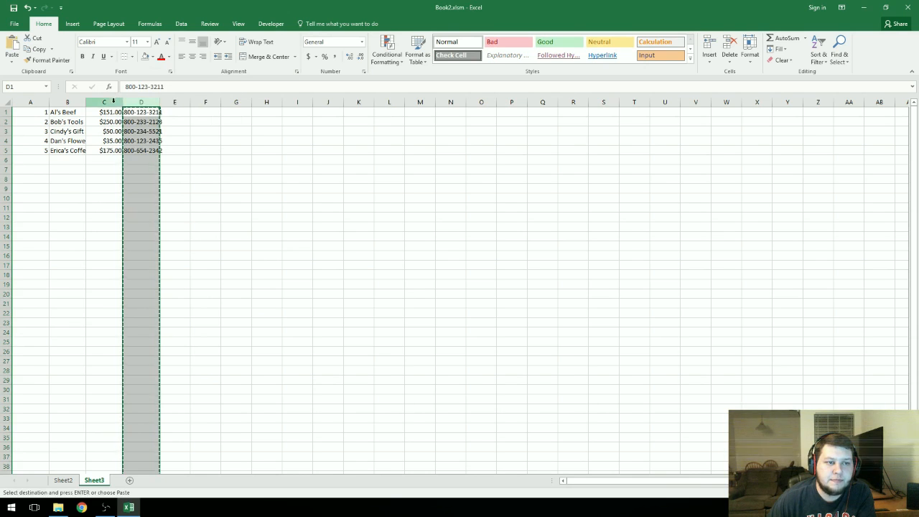
right_click(115, 102)
click(151, 172)
click(253, 267)
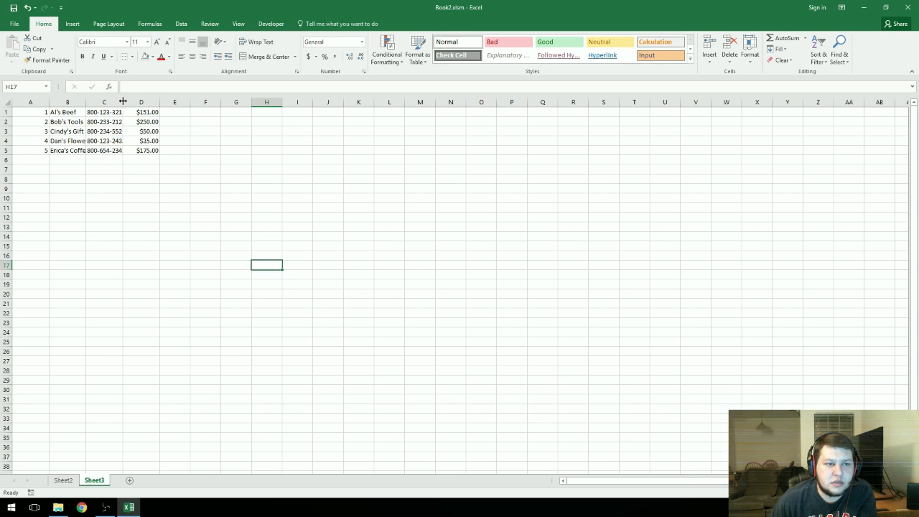
Step: Autofit the phone number column's width to its contents
mouse_move(122, 102)
mouse_down()
mouse_move(209, 97)
mouse_move(106, 105)
mouse_up()
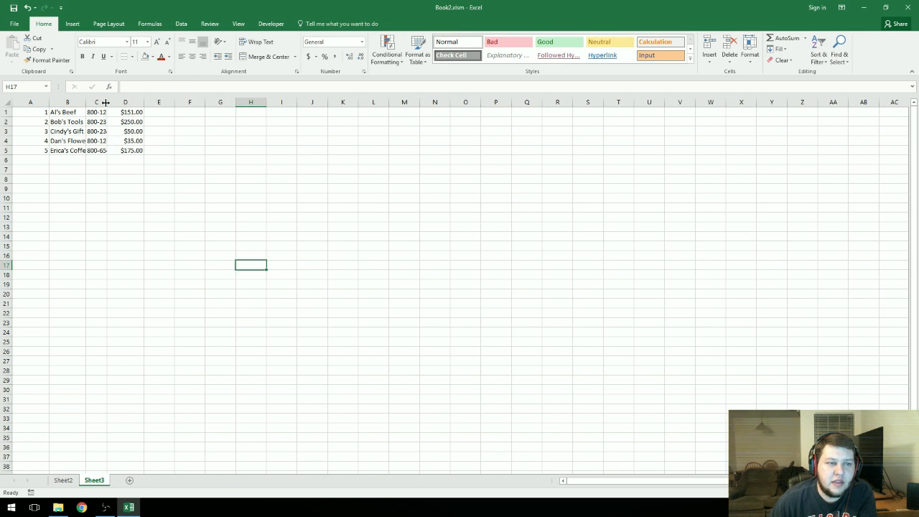
double_click(105, 103)
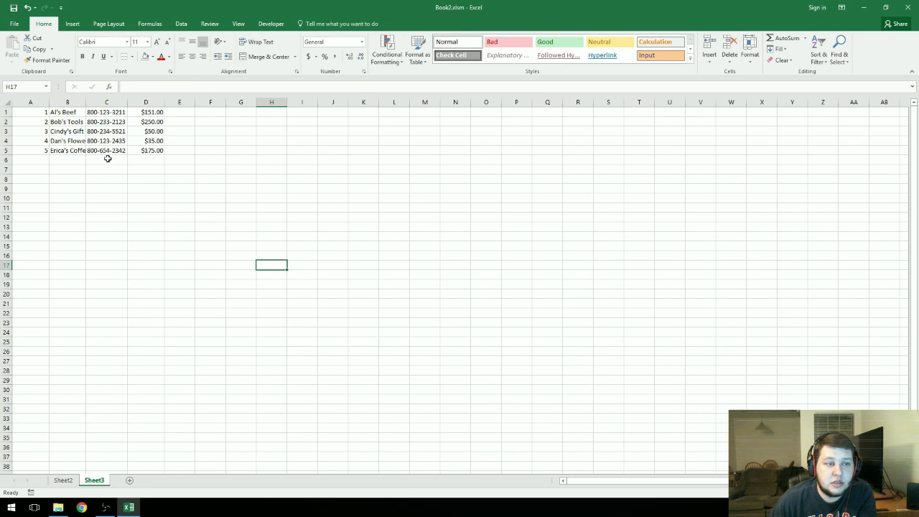
click(128, 235)
Step: Autofit the widths of columns B through E to their contents
drag(104, 112, 108, 151)
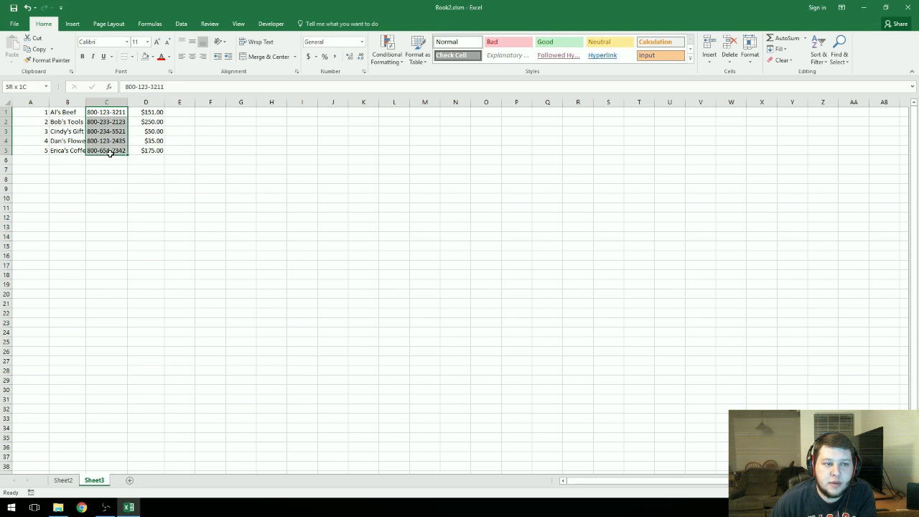
click(171, 276)
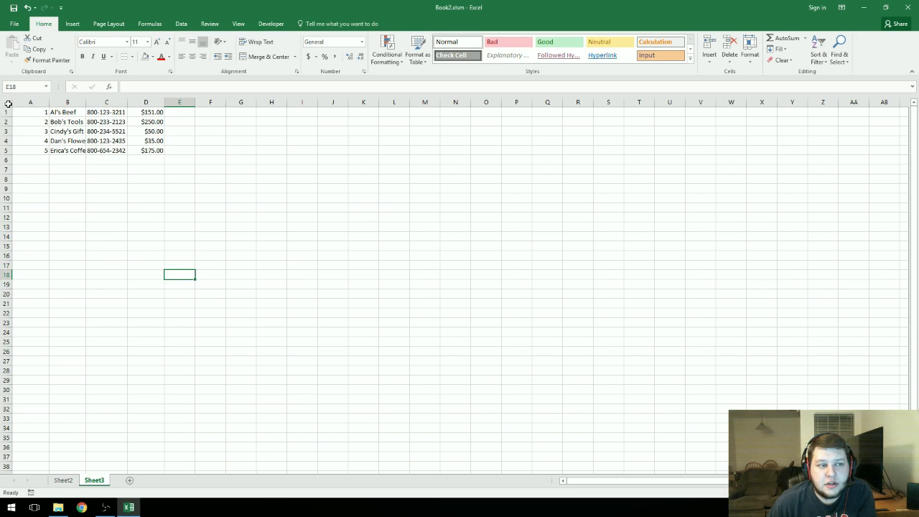
click(5, 102)
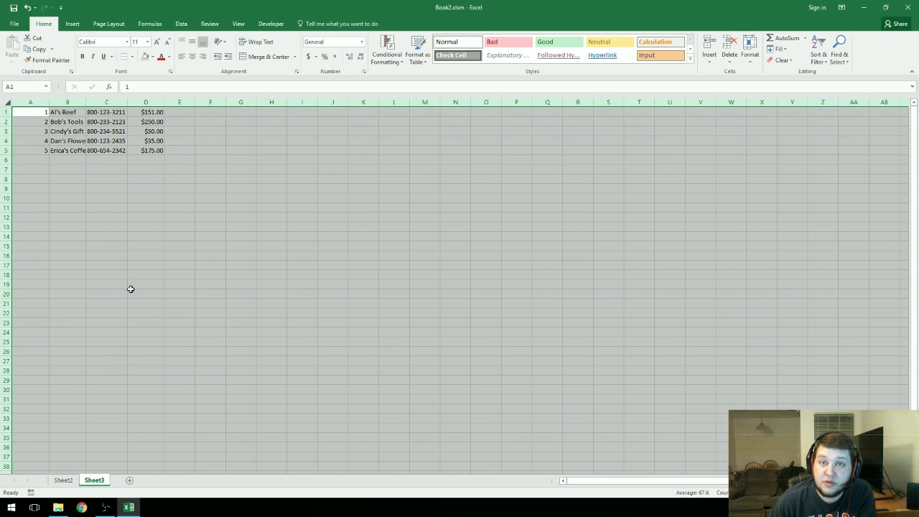
click(89, 187)
drag(61, 102, 192, 102)
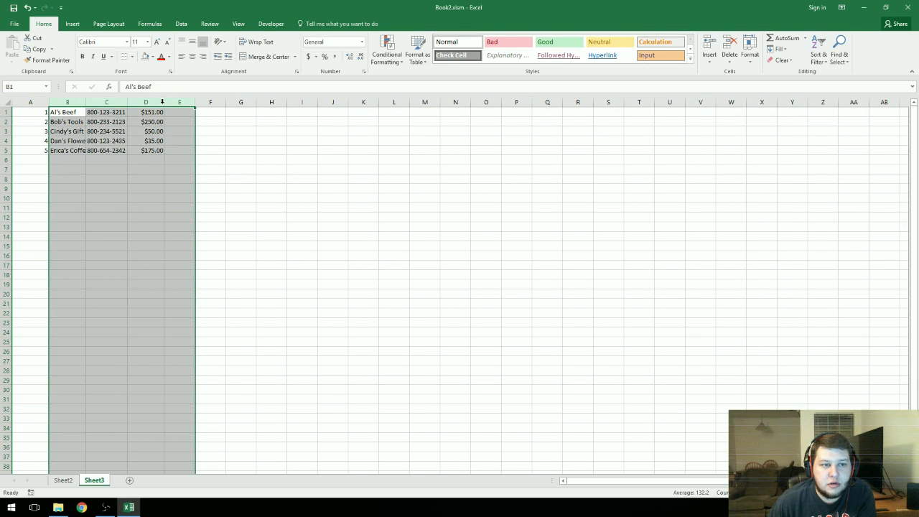
double_click(163, 101)
click(146, 288)
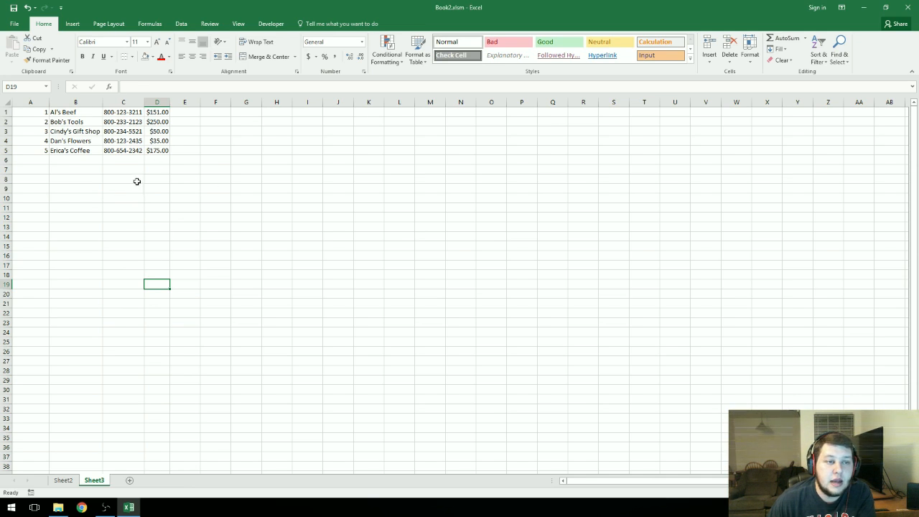
Step: Manually resize columns B, C and D by dragging their borders wider and narrower
drag(154, 99, 104, 104)
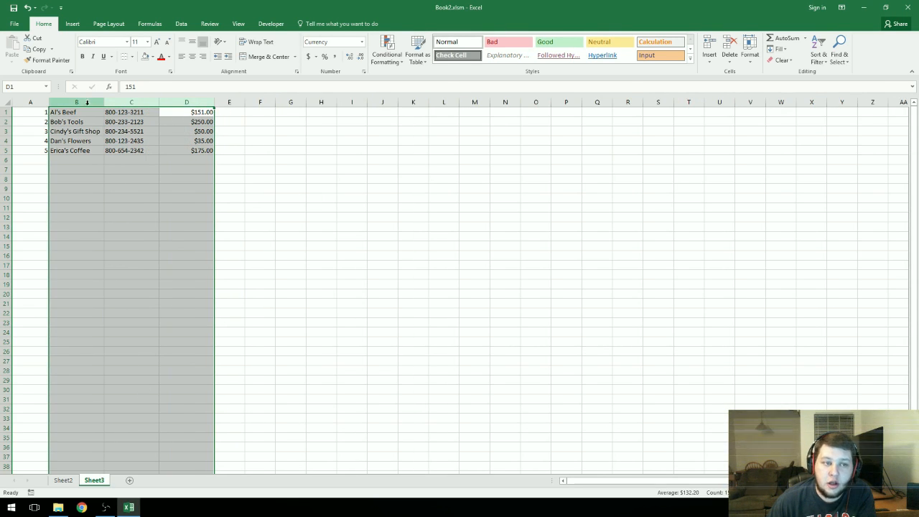
click(183, 259)
click(166, 102)
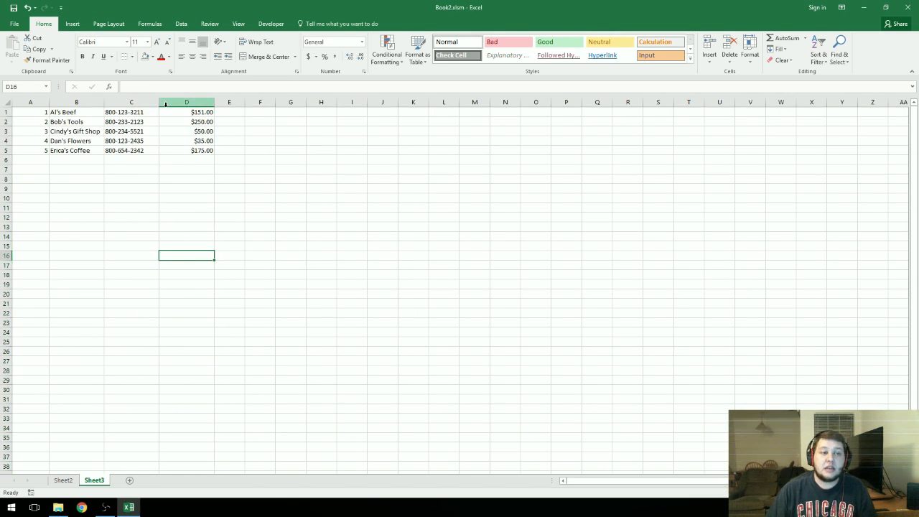
ctrl+click(83, 102)
drag(102, 100, 115, 100)
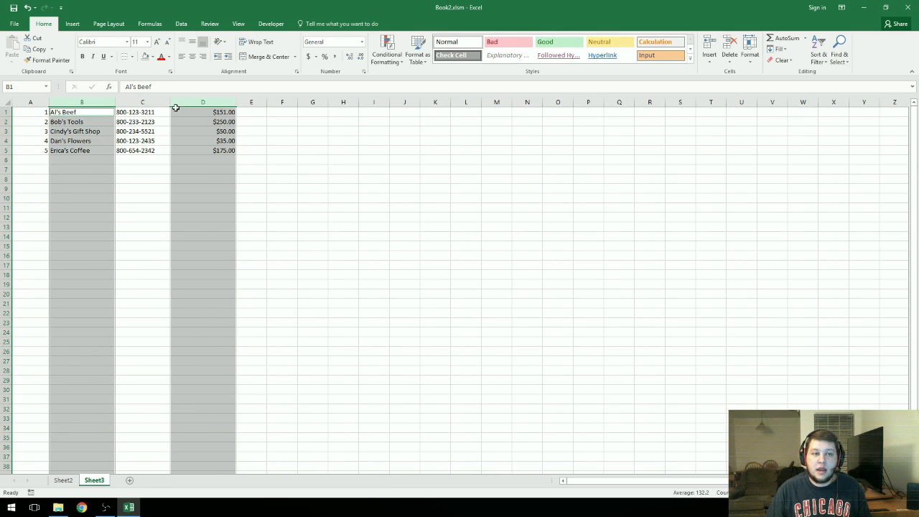
drag(170, 102, 152, 101)
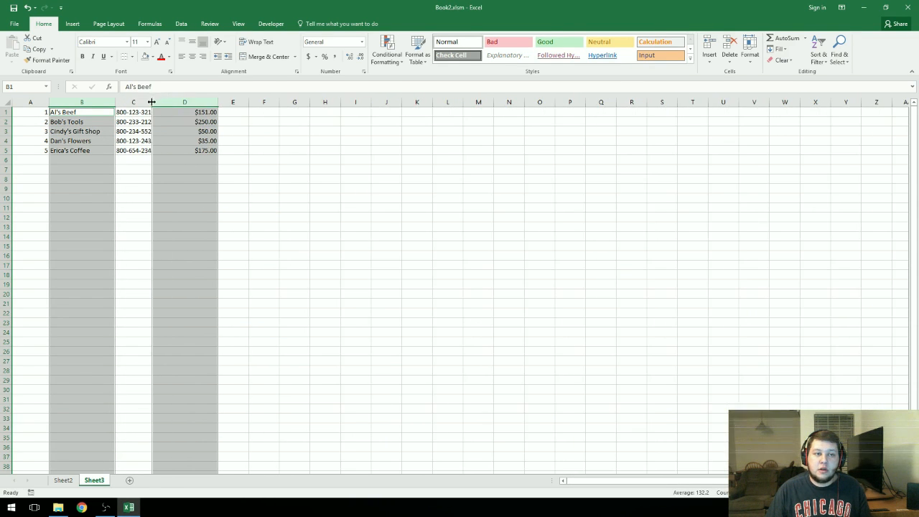
drag(218, 102, 331, 108)
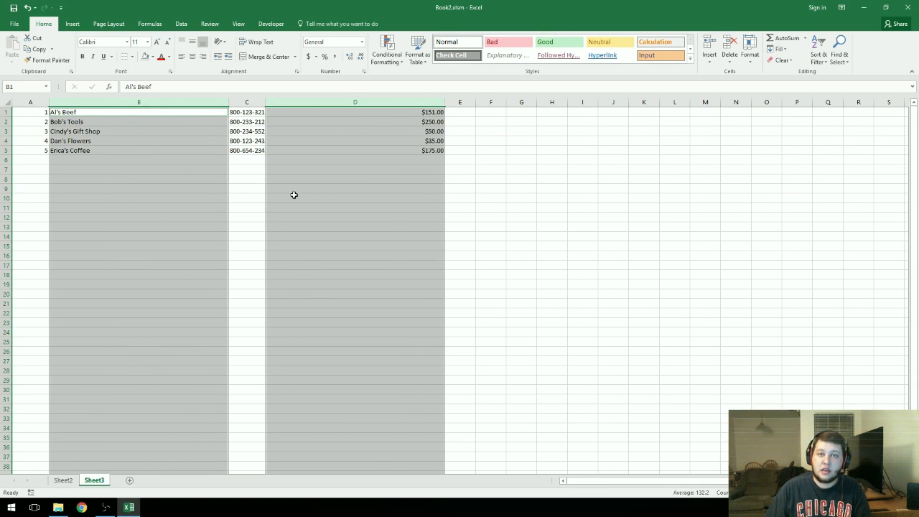
click(318, 245)
Step: Autofit columns B through D to their contents again
drag(178, 102, 268, 100)
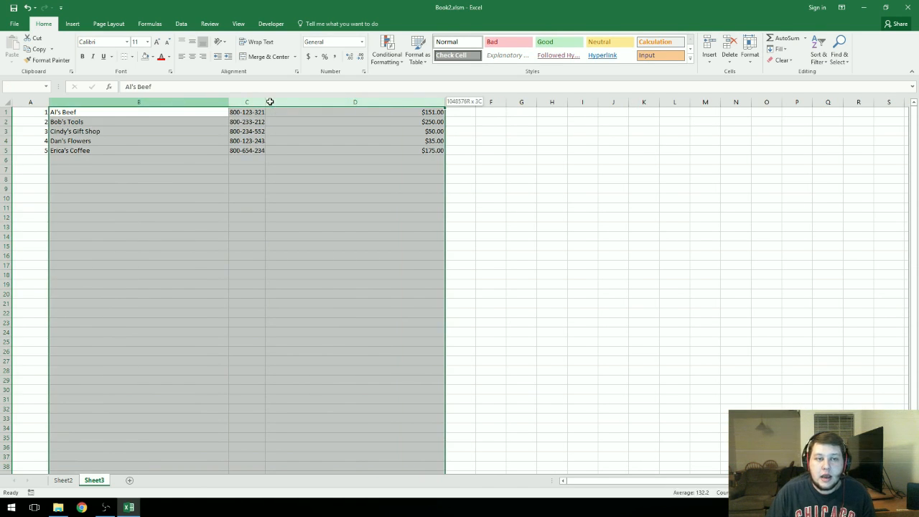
double_click(264, 101)
click(297, 407)
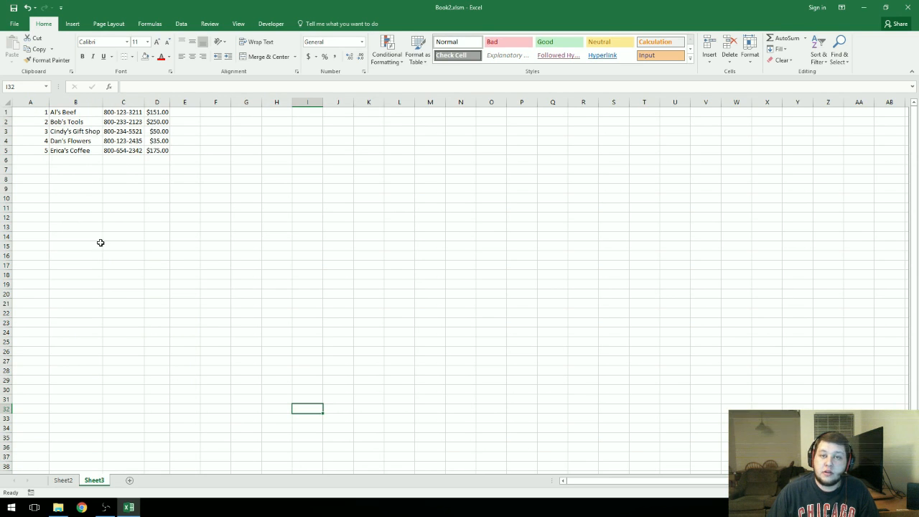
Step: Insert a table from the range A1:D5 with the 'My table has headers' option left off
click(78, 275)
click(30, 113)
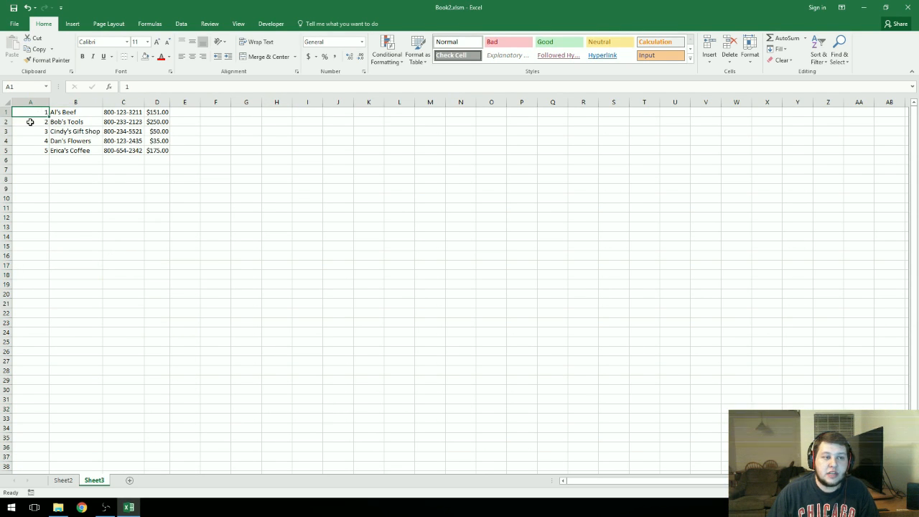
click(73, 24)
click(82, 49)
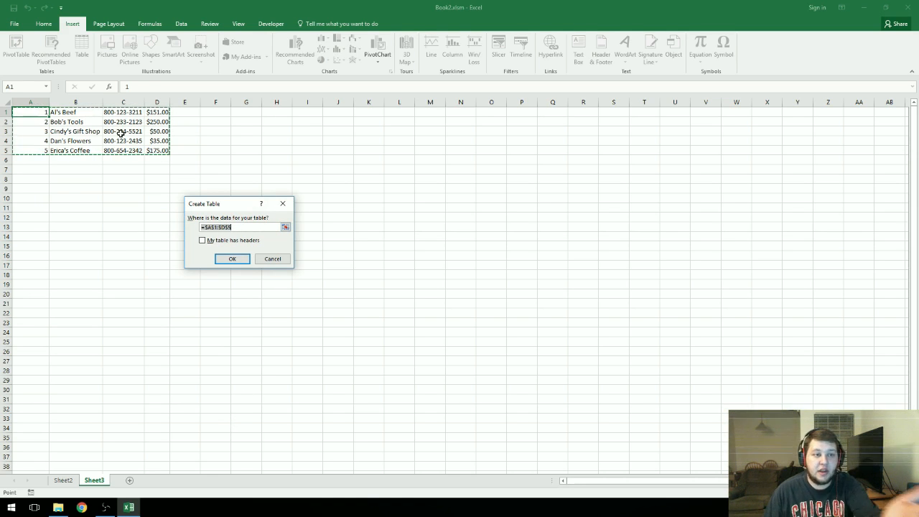
click(103, 262)
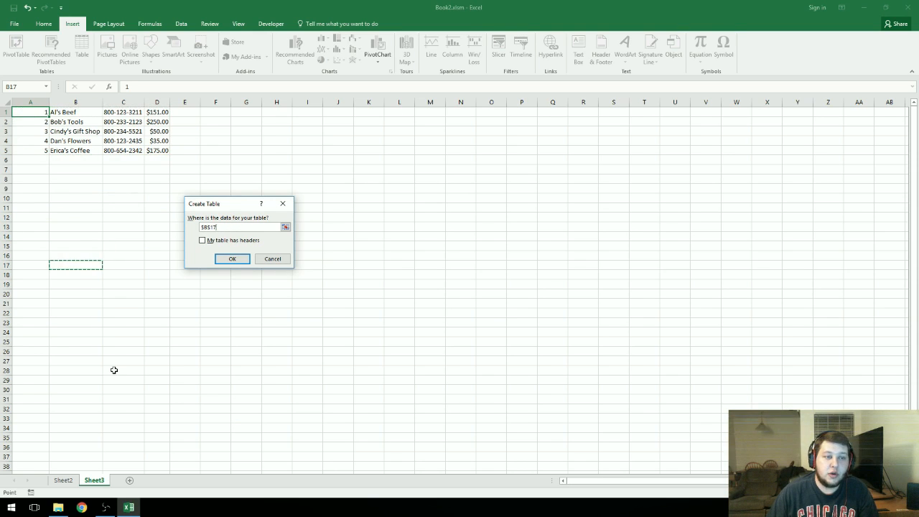
click(36, 111)
drag(138, 131, 155, 151)
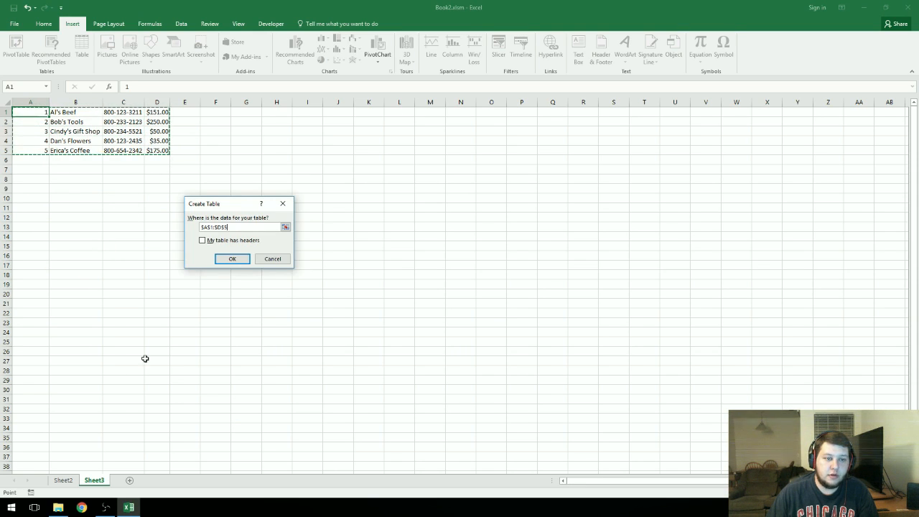
click(203, 241)
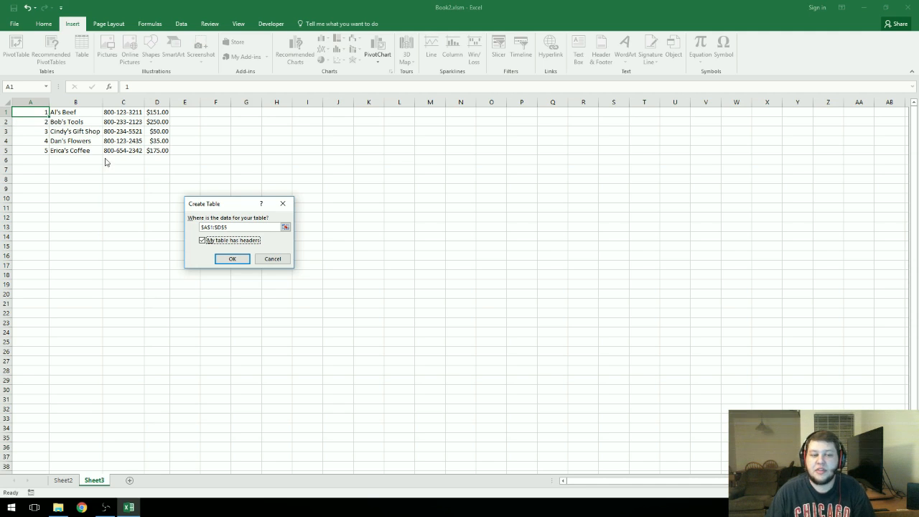
click(203, 243)
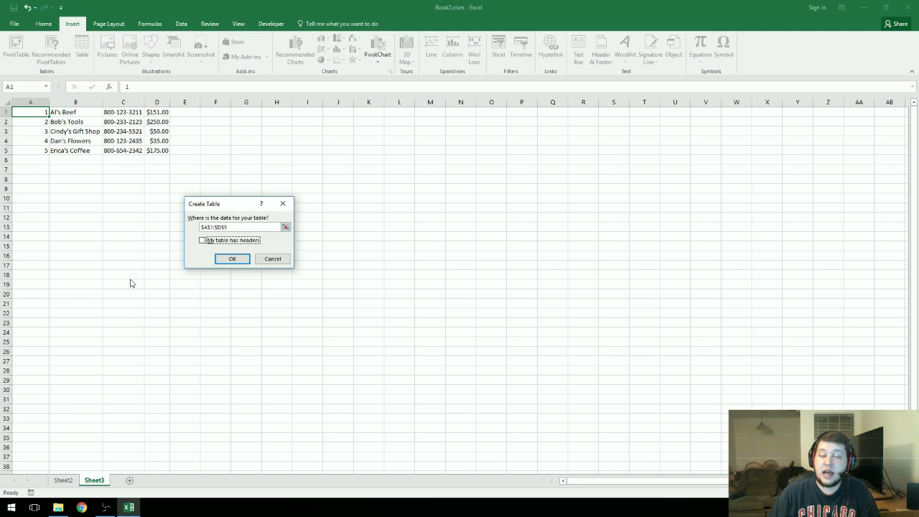
click(237, 260)
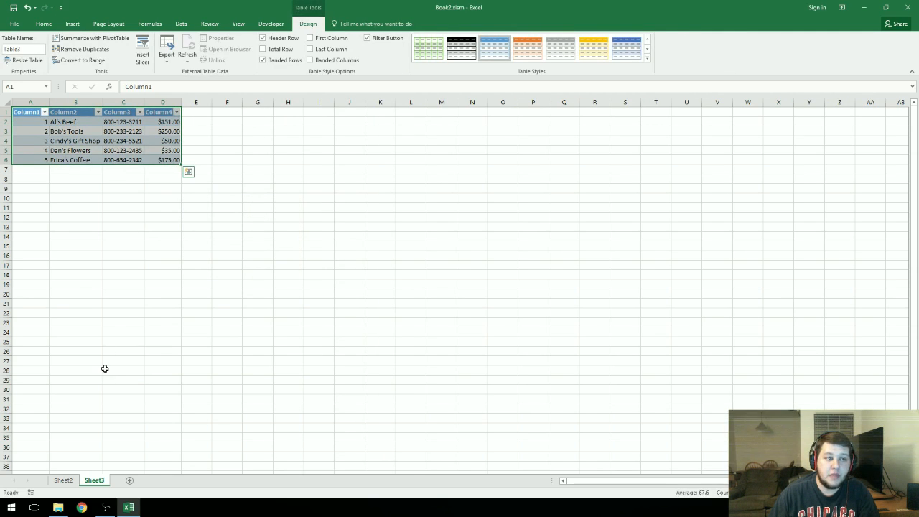
Step: Try several table styles on the customer table, including dark, orange and yellow ones
click(119, 293)
click(161, 216)
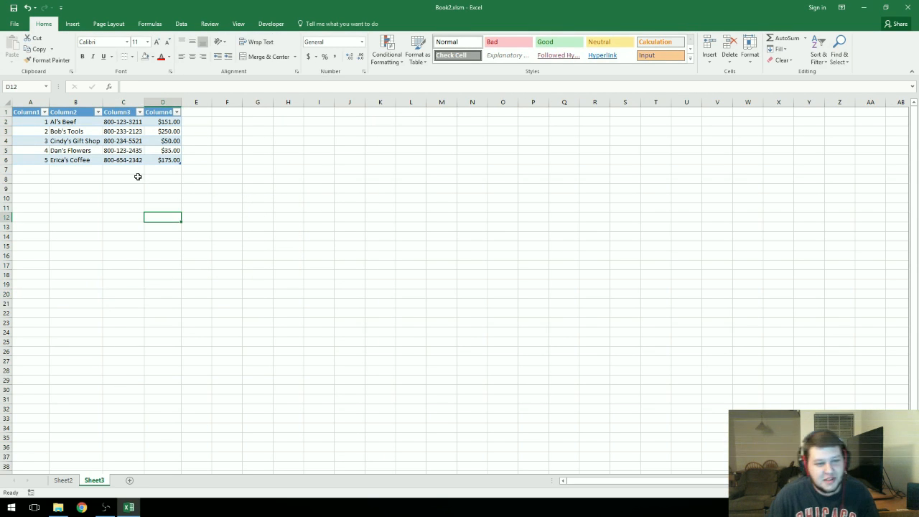
click(131, 157)
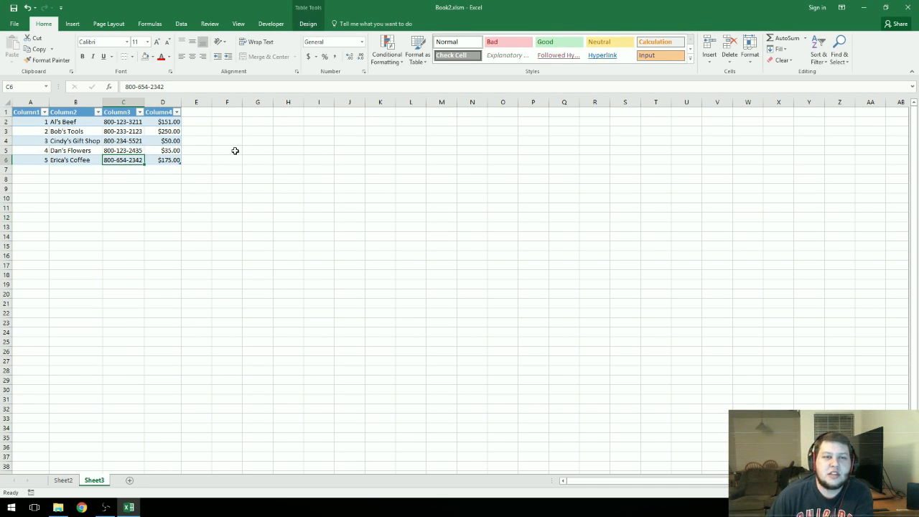
click(171, 206)
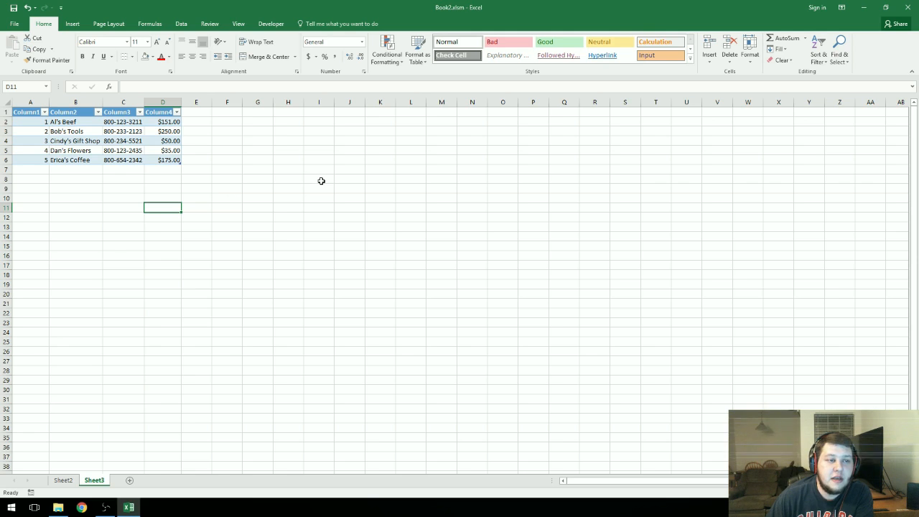
click(77, 134)
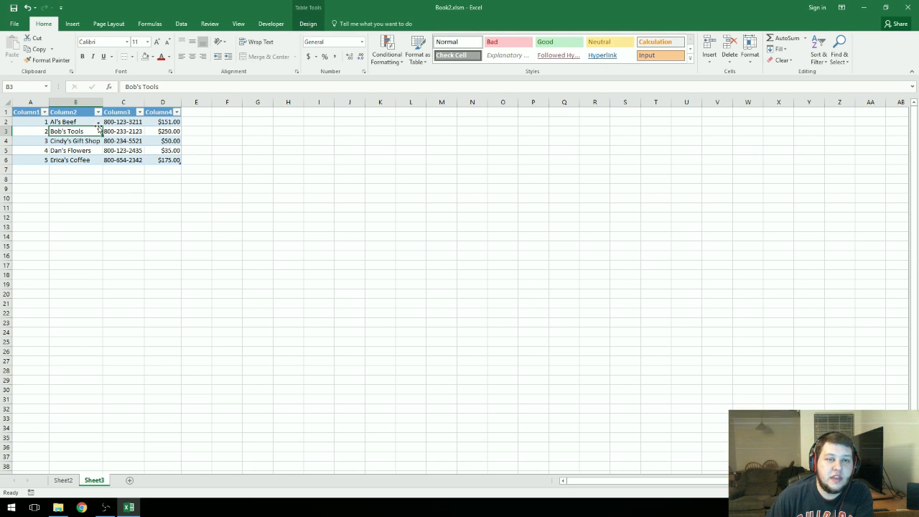
click(309, 25)
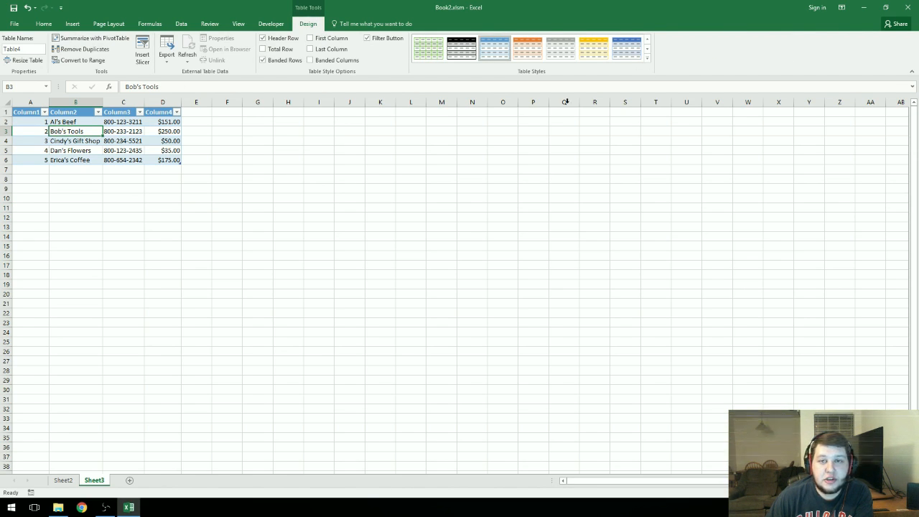
click(463, 53)
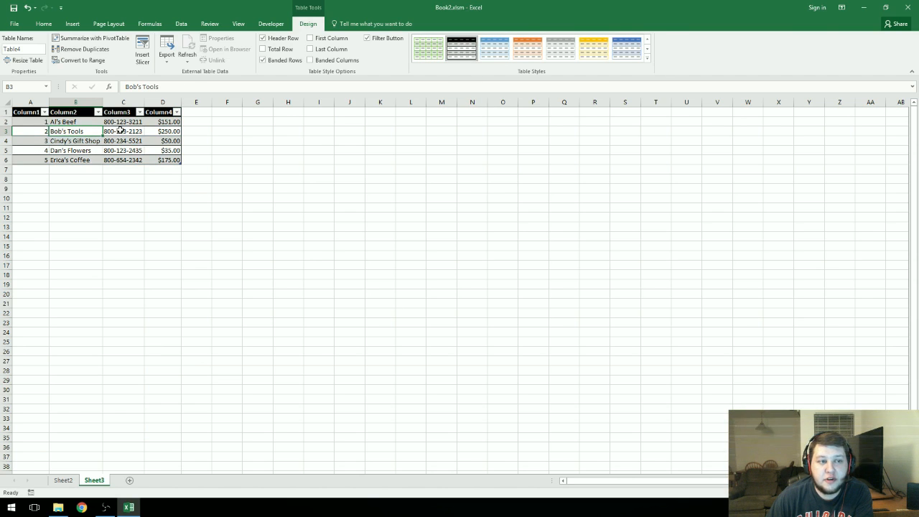
click(527, 48)
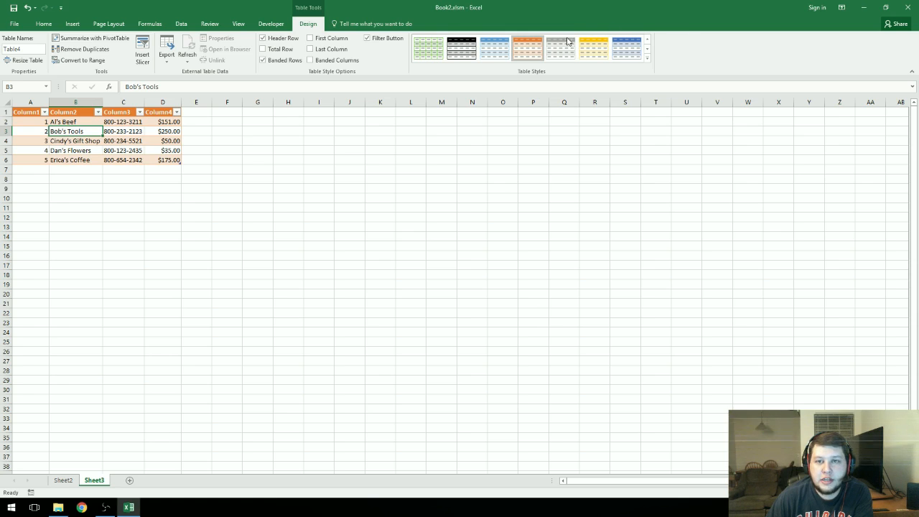
click(593, 47)
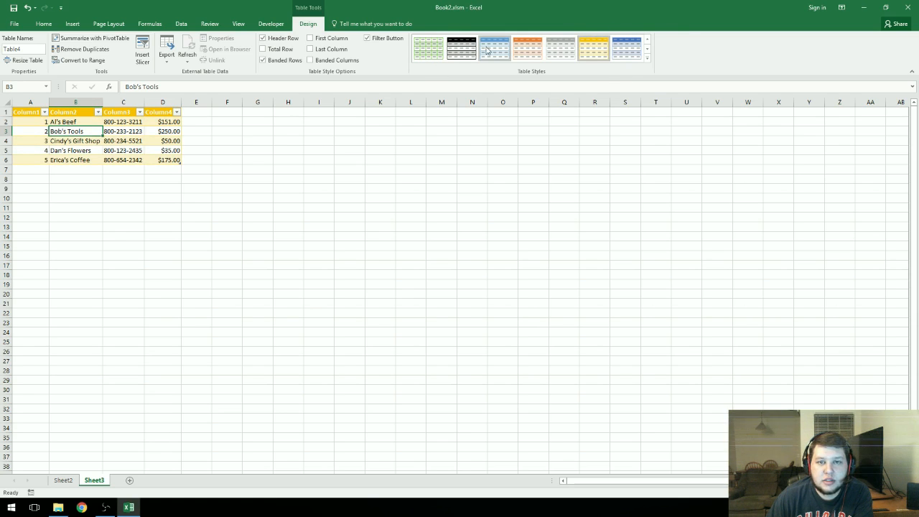
click(462, 48)
Step: Browse the table style gallery and apply a light style with a black header row
click(647, 48)
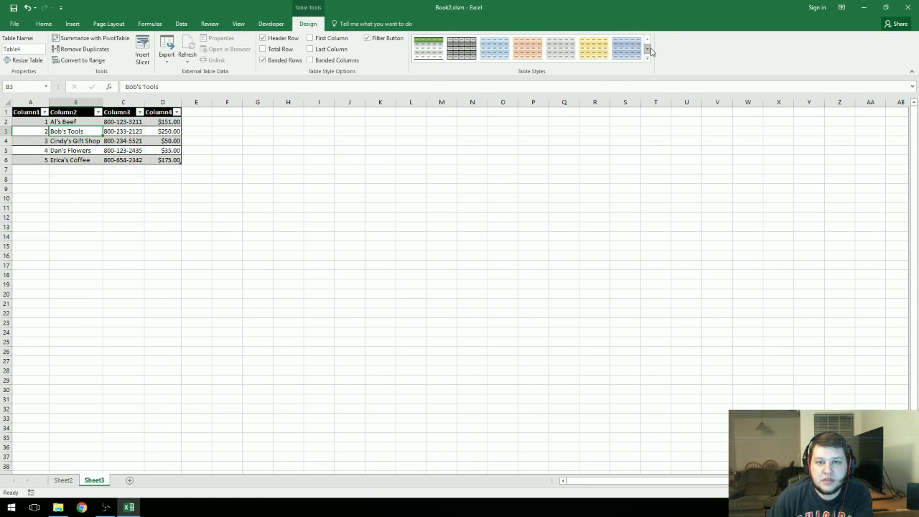
click(647, 48)
click(646, 40)
click(646, 41)
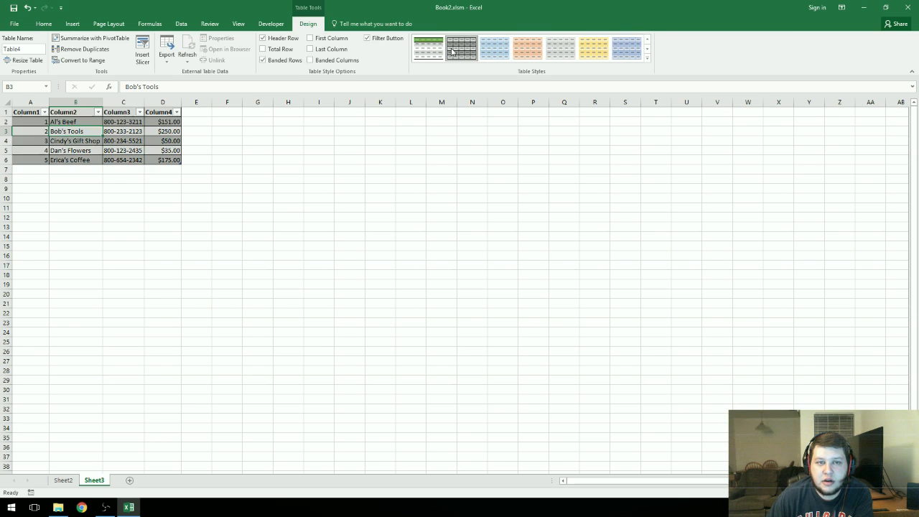
click(495, 49)
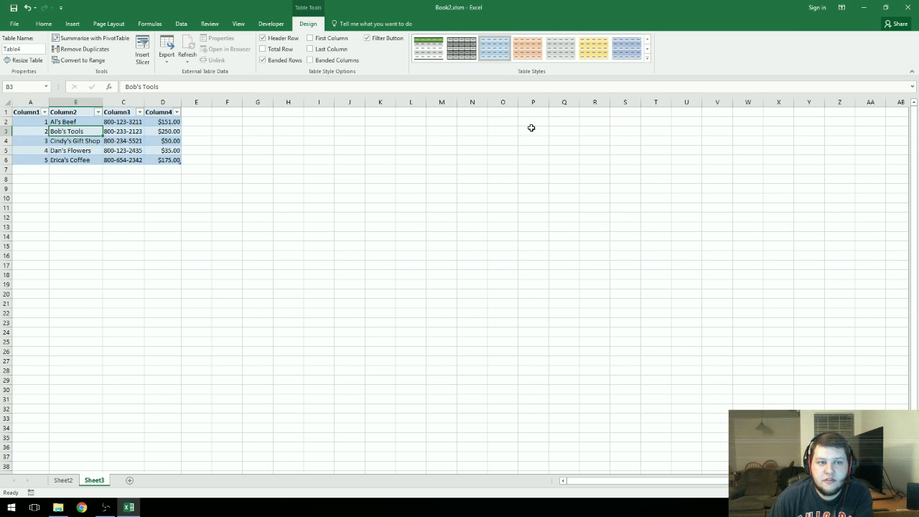
click(547, 48)
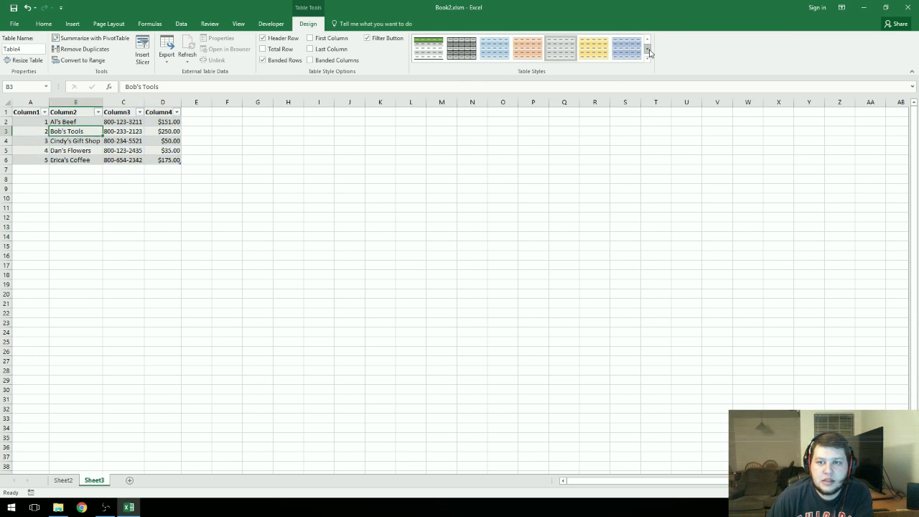
click(646, 48)
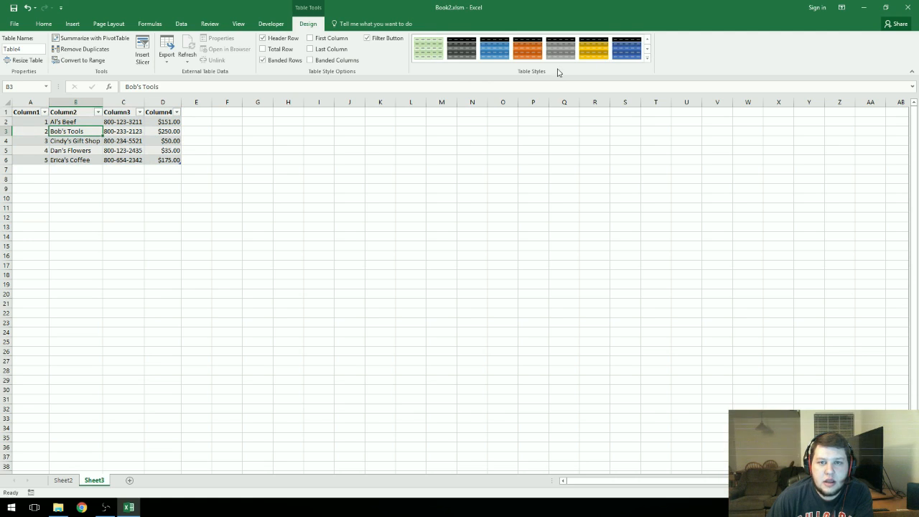
click(522, 50)
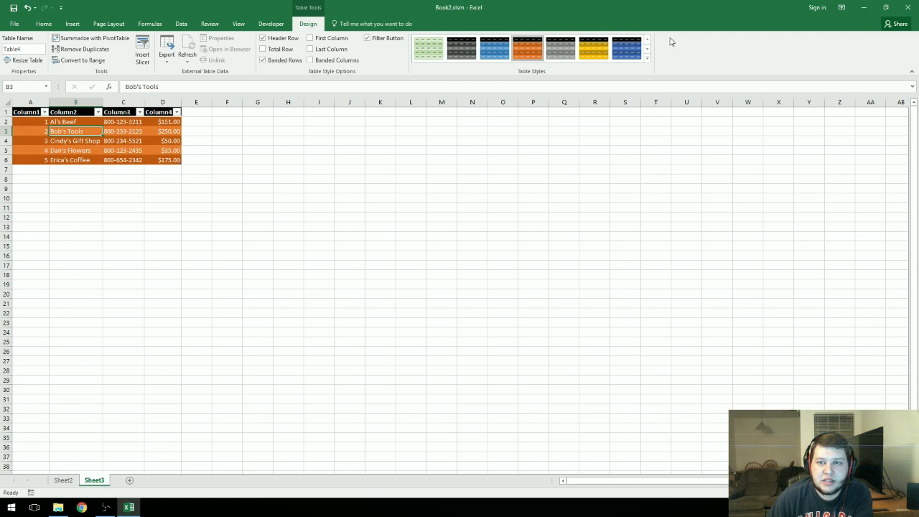
click(647, 39)
click(450, 53)
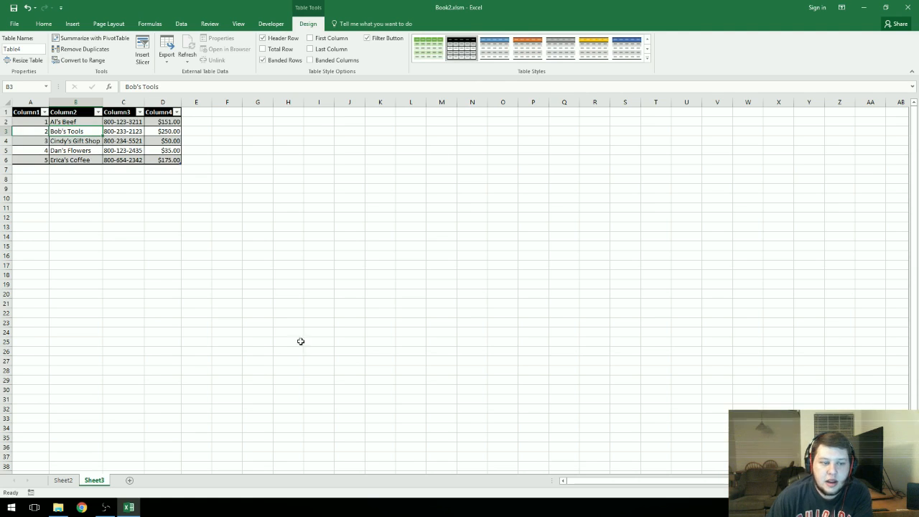
click(203, 206)
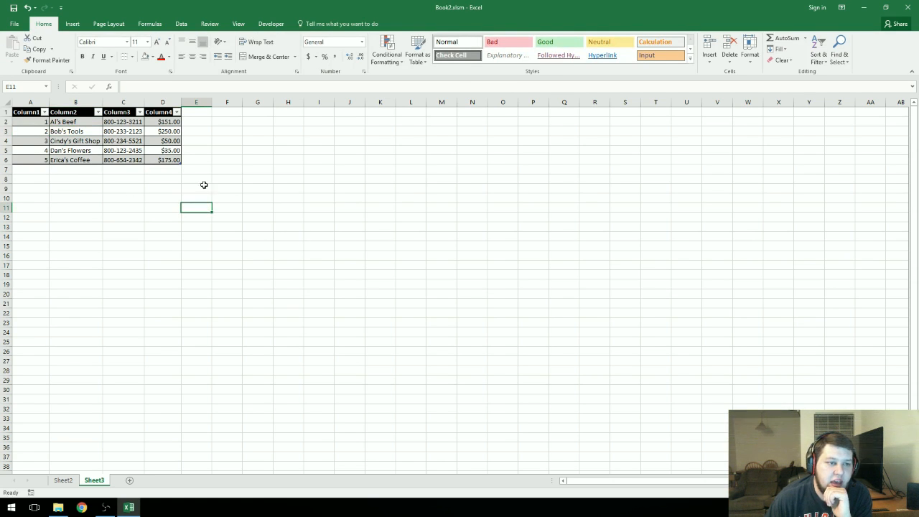
Step: Turn on the Total Row option for the customer table
click(133, 149)
click(244, 322)
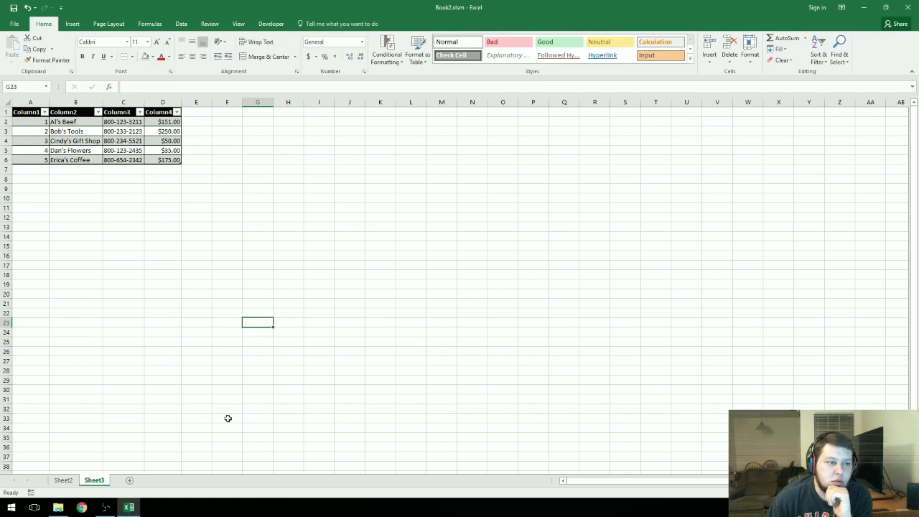
click(161, 148)
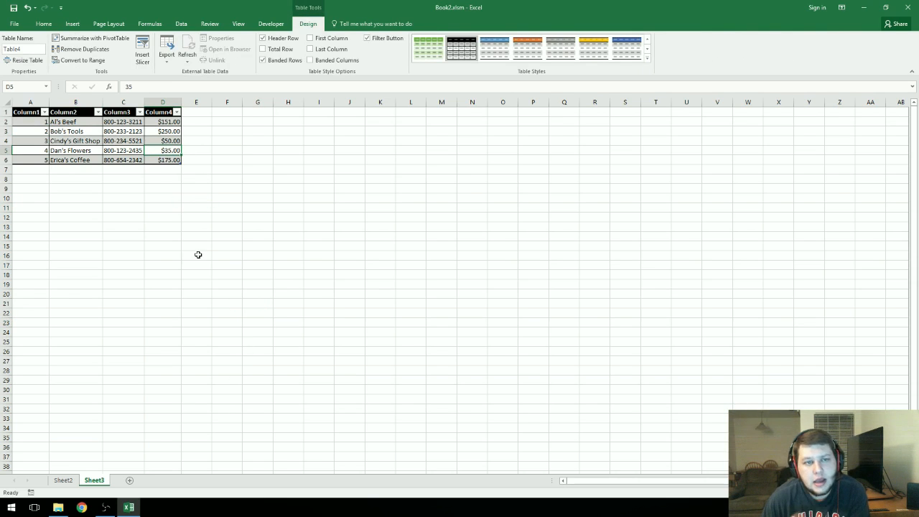
click(263, 48)
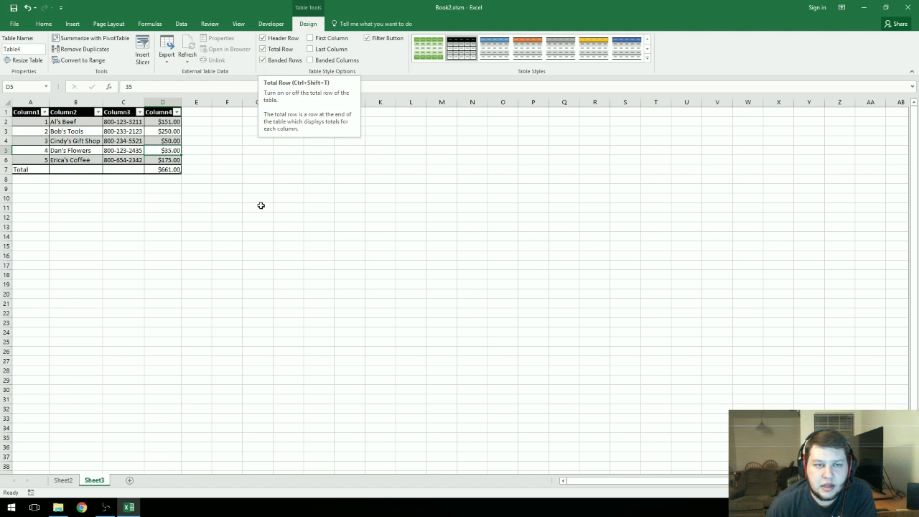
drag(24, 168, 196, 169)
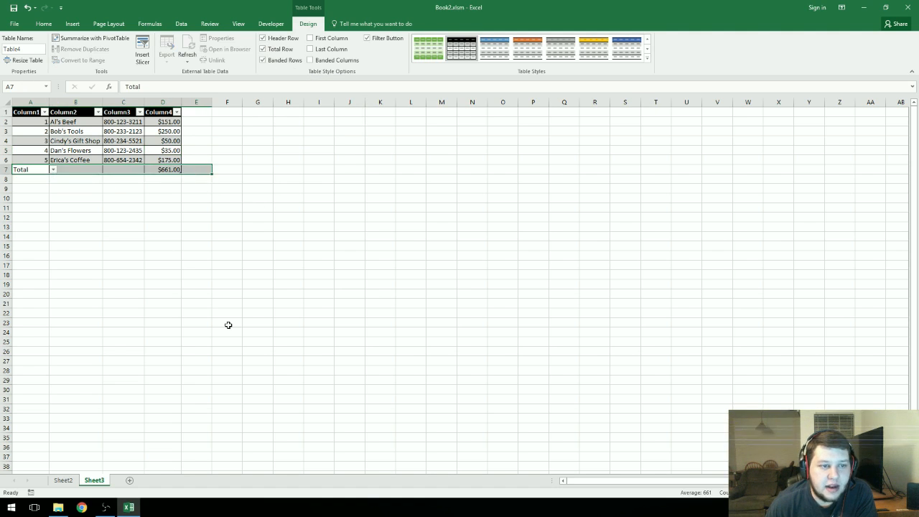
click(227, 325)
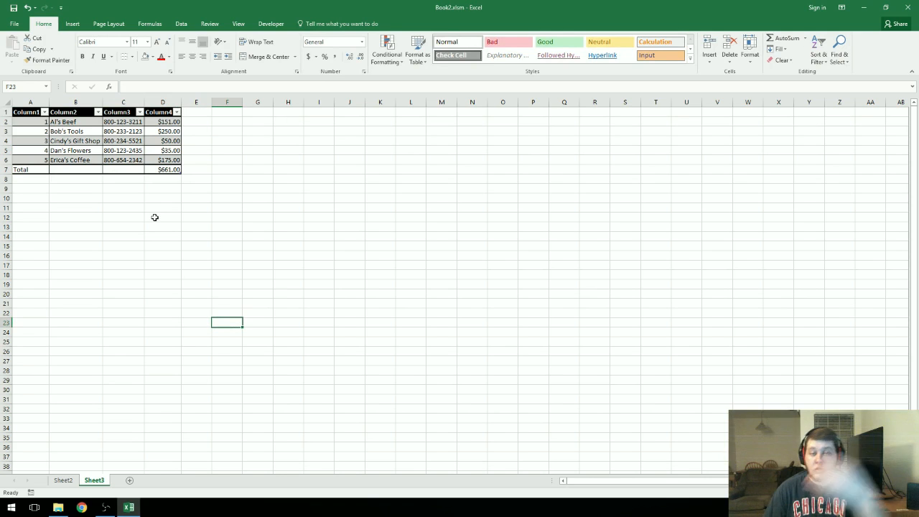
Step: Switch the Column4 total row function to Average, then to Count
click(170, 170)
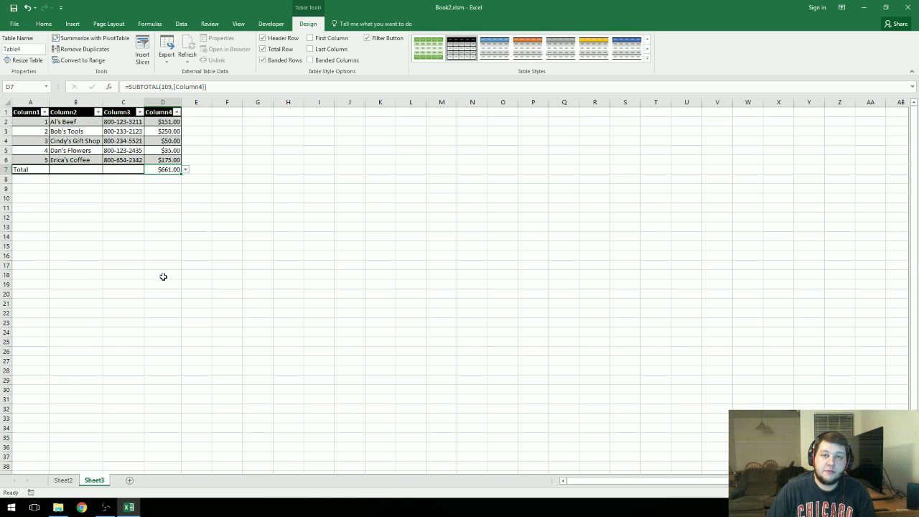
click(162, 112)
click(228, 170)
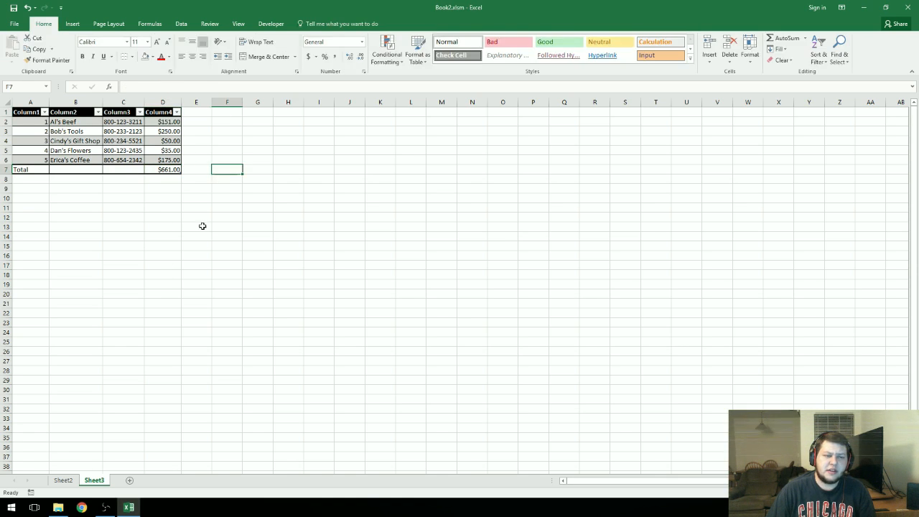
click(169, 170)
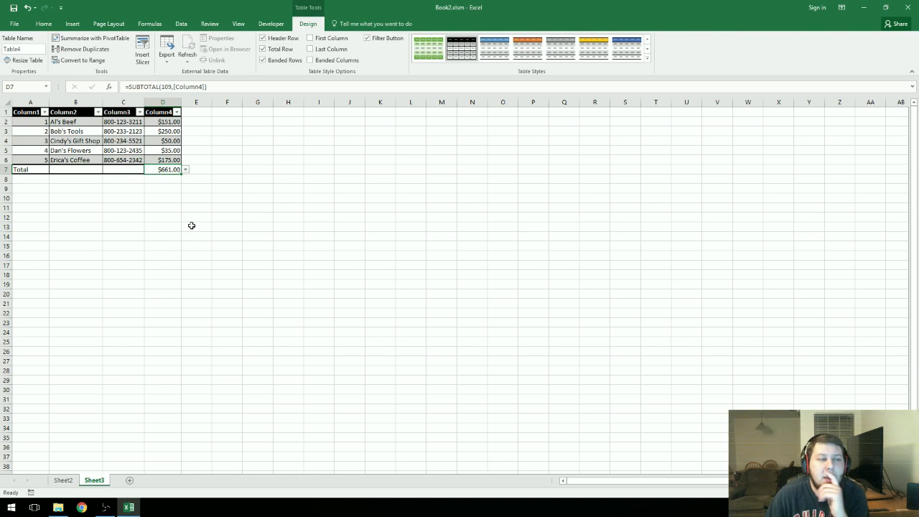
click(185, 171)
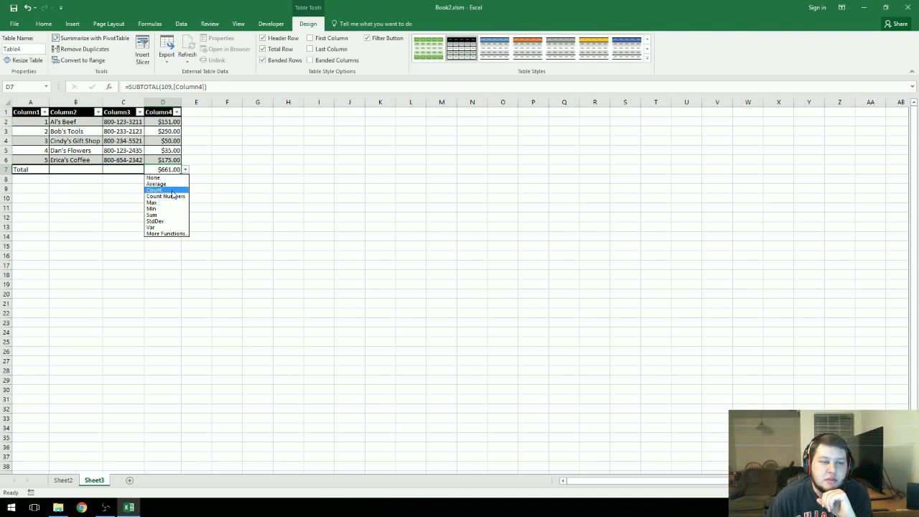
click(172, 183)
click(185, 170)
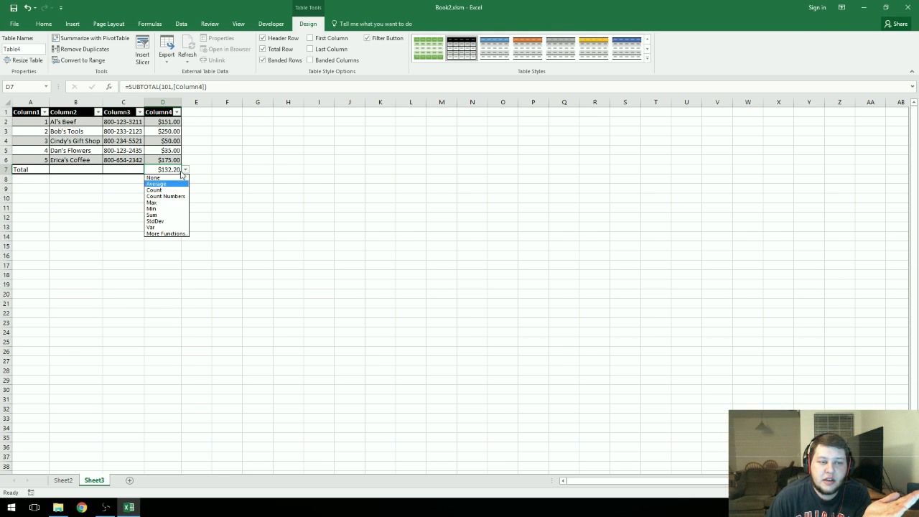
click(166, 190)
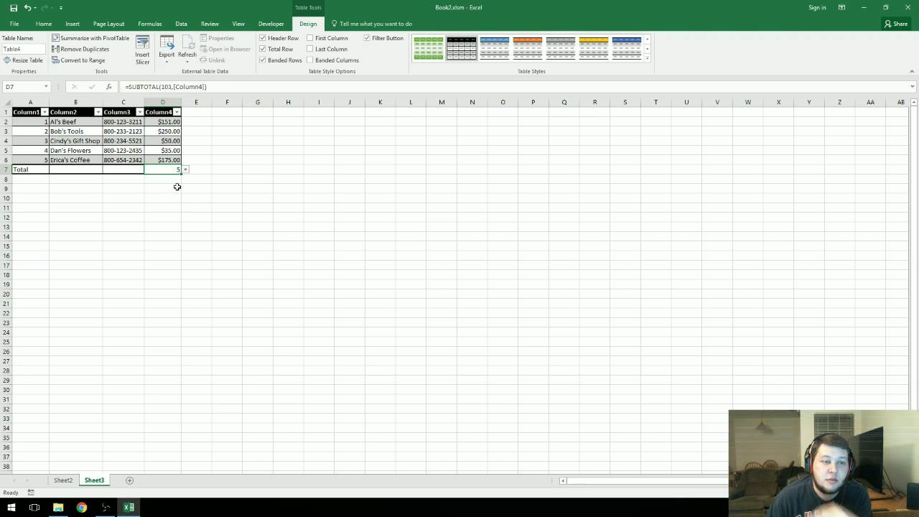
Step: Try Max, StdDev and Var as the Column4 total row function
click(185, 170)
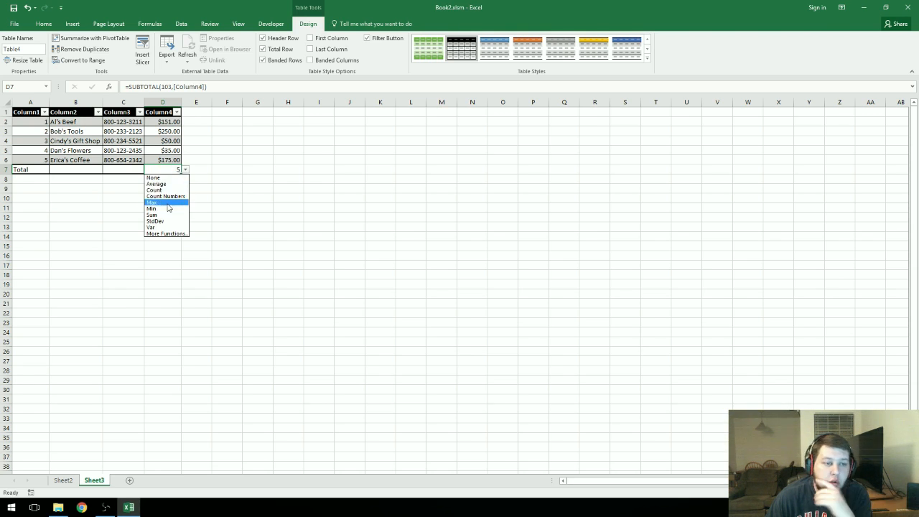
click(167, 203)
click(186, 172)
click(183, 222)
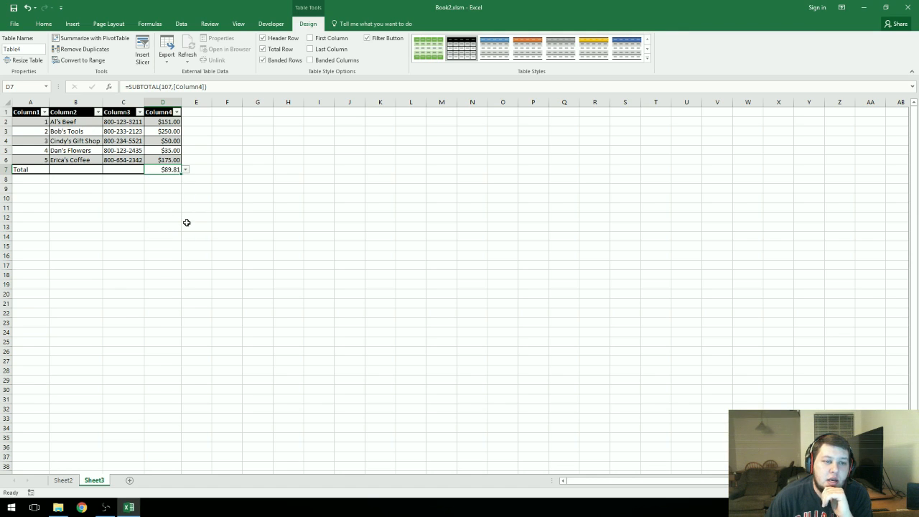
click(185, 171)
click(185, 172)
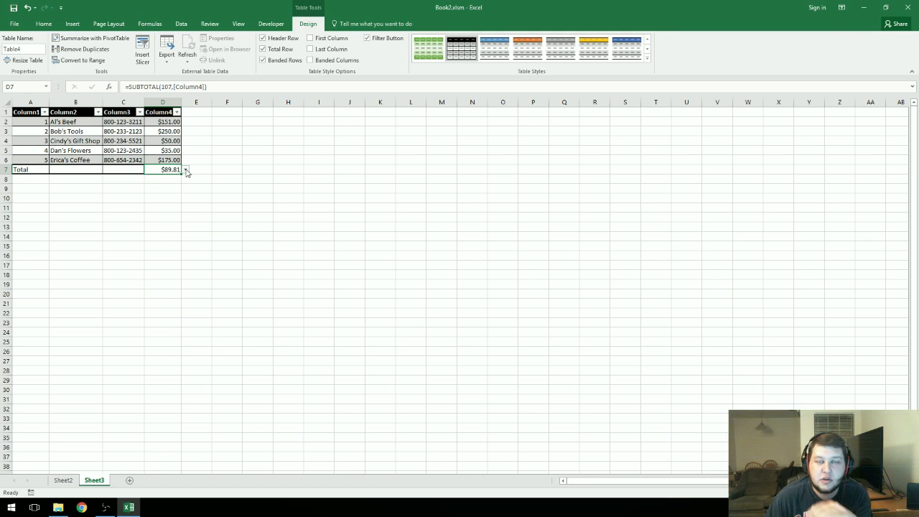
click(186, 172)
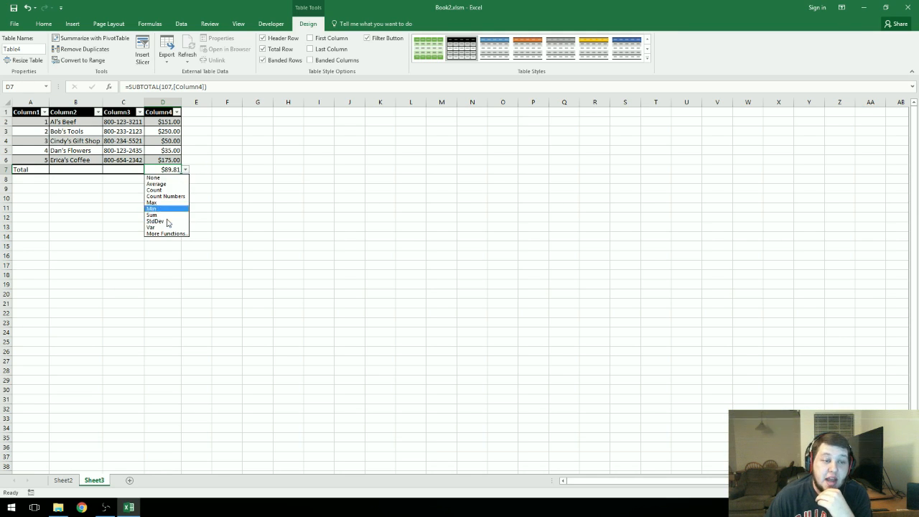
click(166, 228)
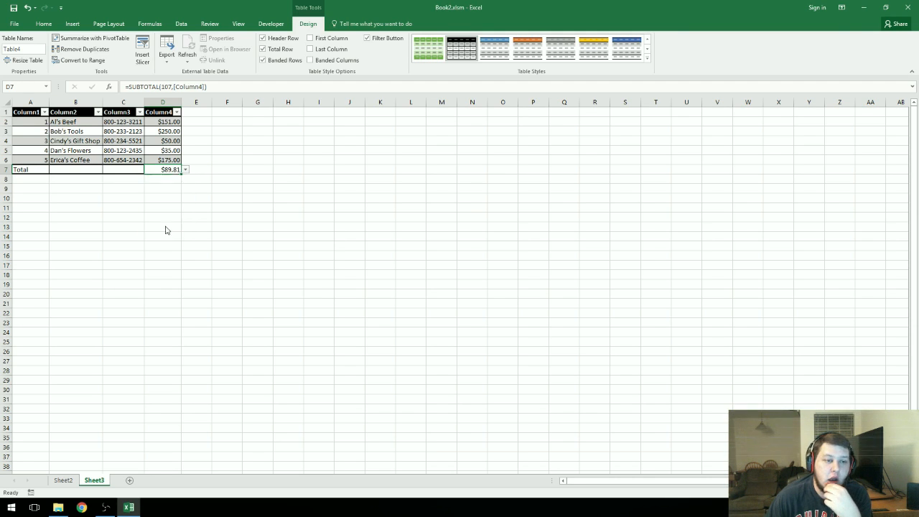
Step: Switch the Column4 total to Average, then settle on Min
click(186, 171)
click(161, 183)
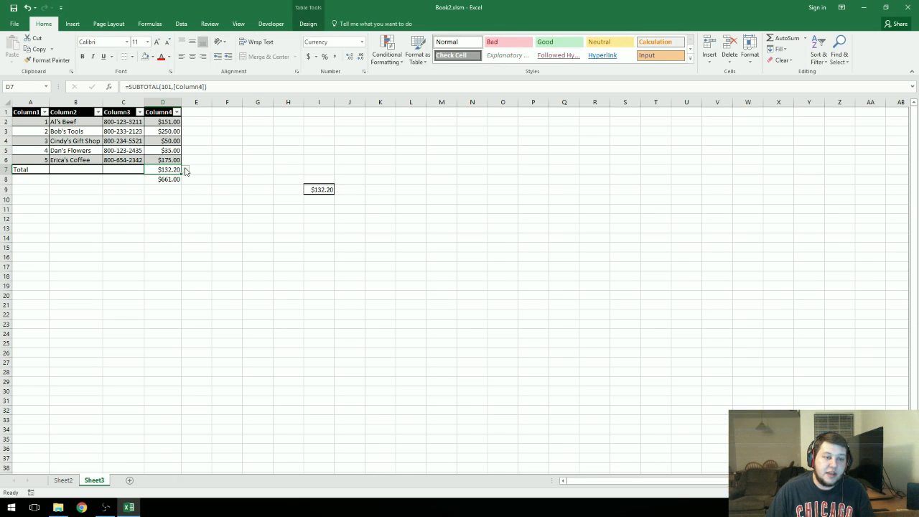
click(185, 169)
click(173, 208)
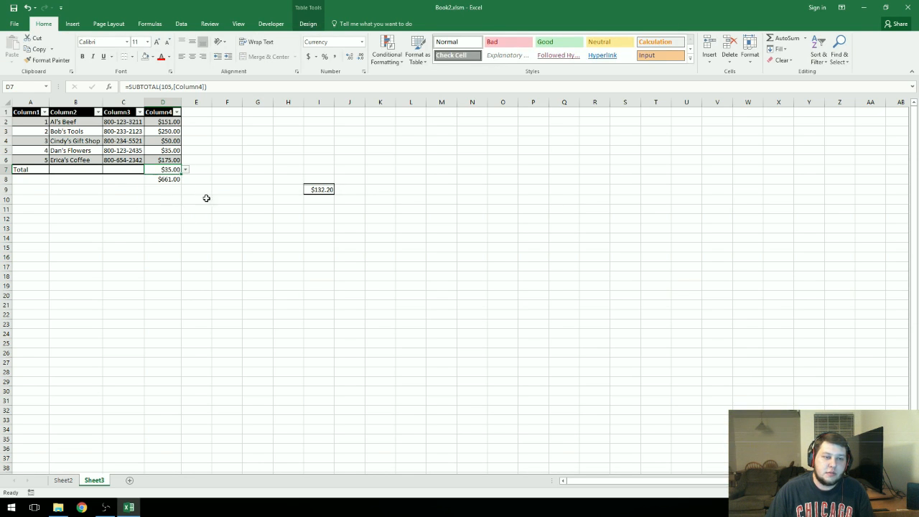
click(226, 228)
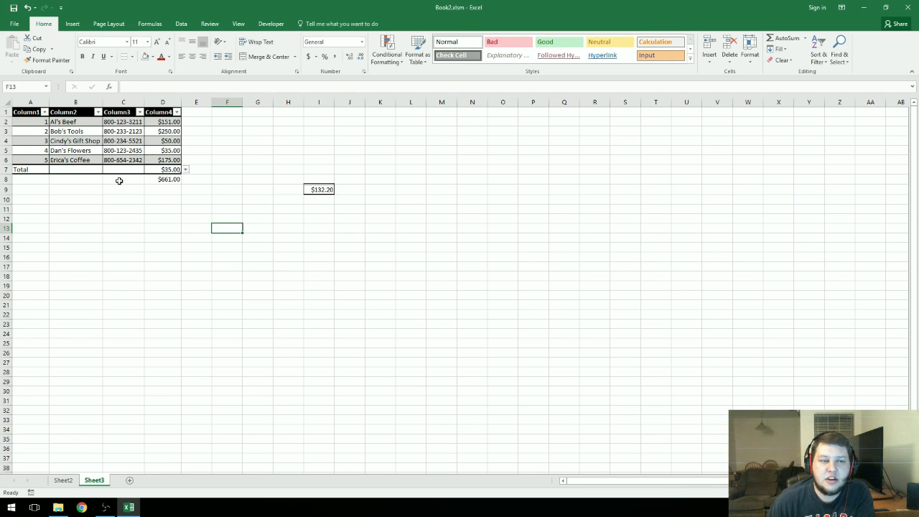
click(21, 171)
click(163, 302)
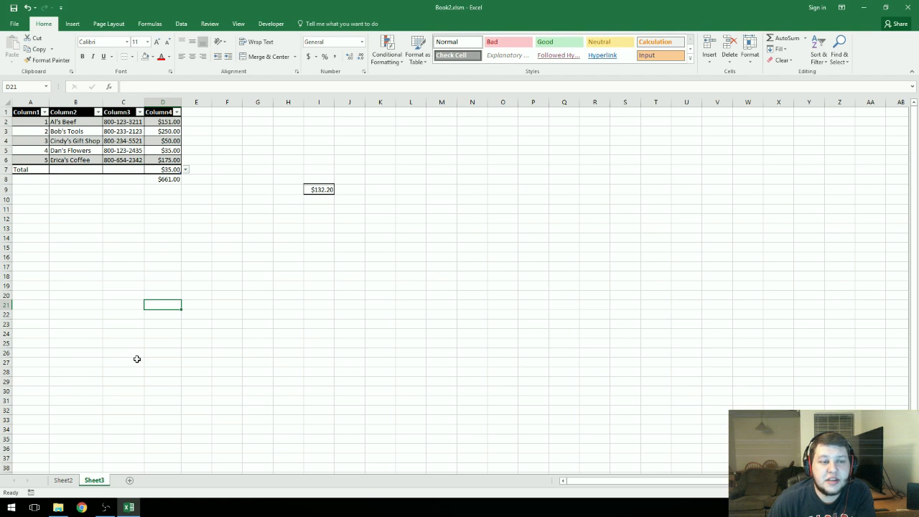
click(119, 152)
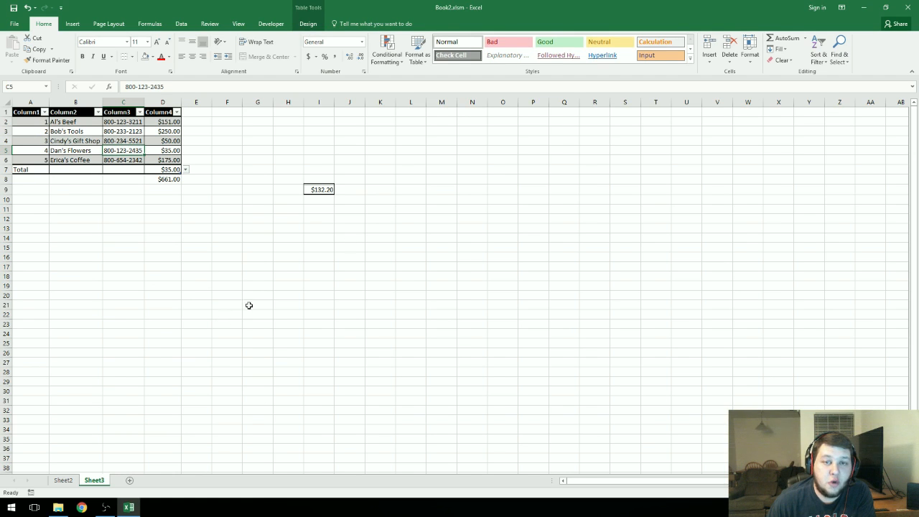
click(308, 24)
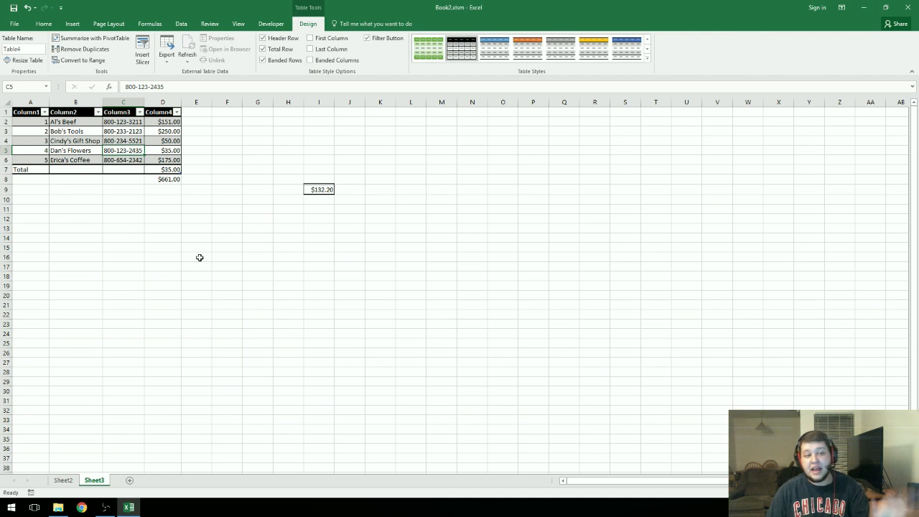
click(99, 112)
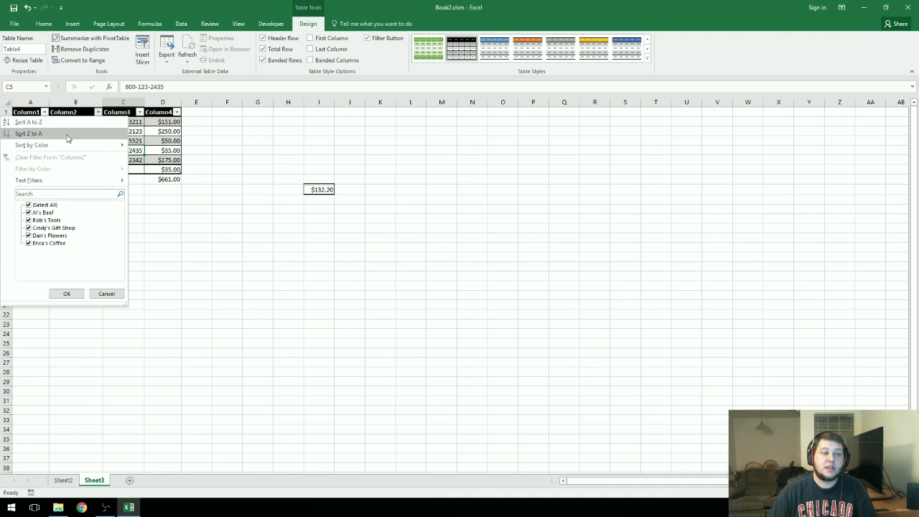
click(228, 303)
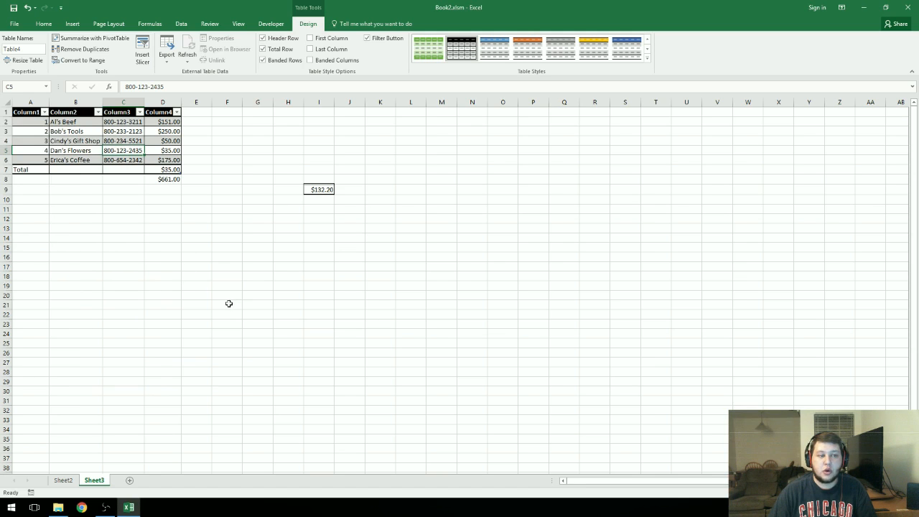
Step: Sort the table by Column4 smallest to largest, then largest to smallest
click(176, 112)
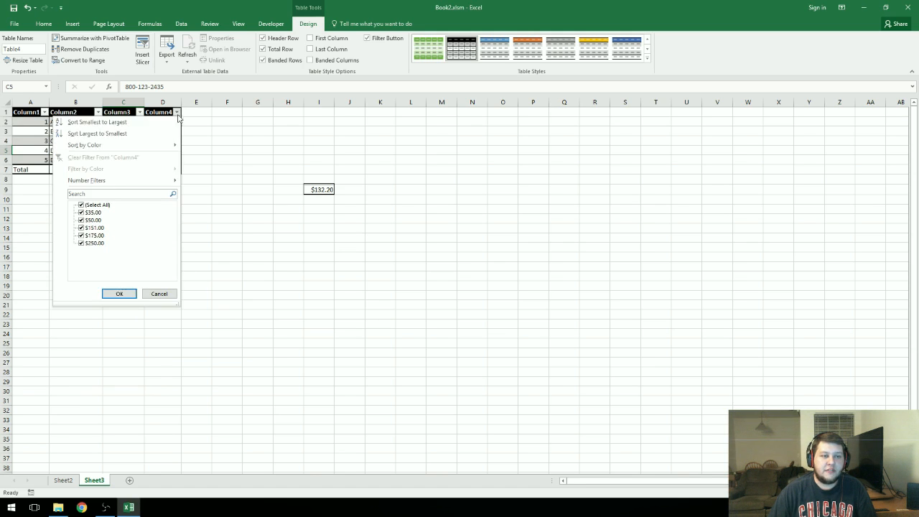
click(86, 122)
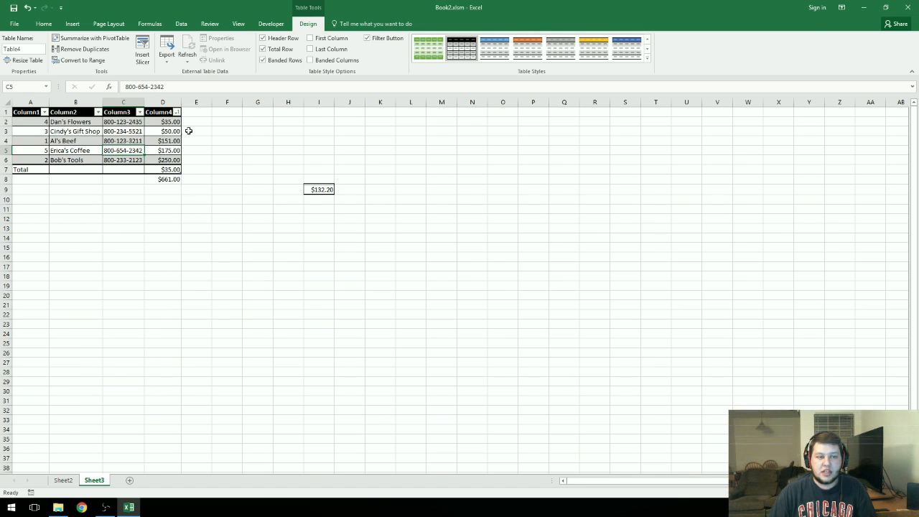
click(177, 112)
click(86, 131)
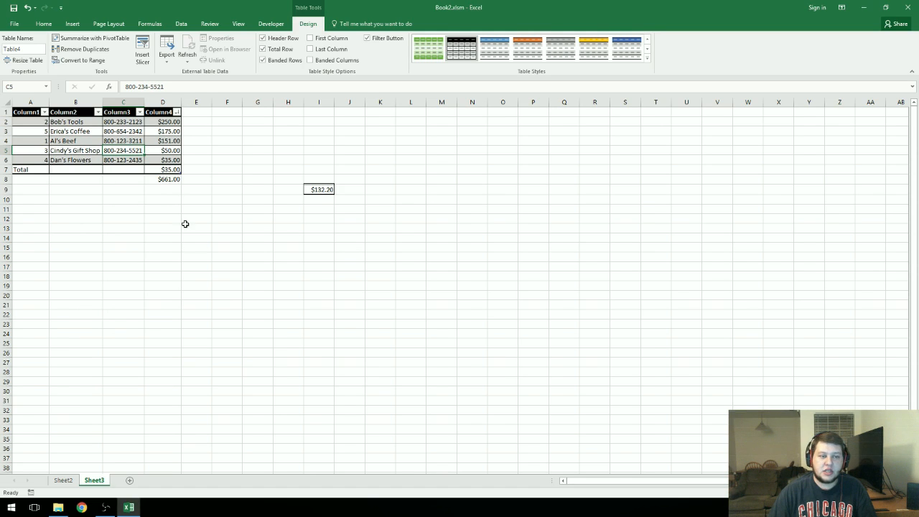
Step: Sort the table by Column2 from A to Z
click(98, 112)
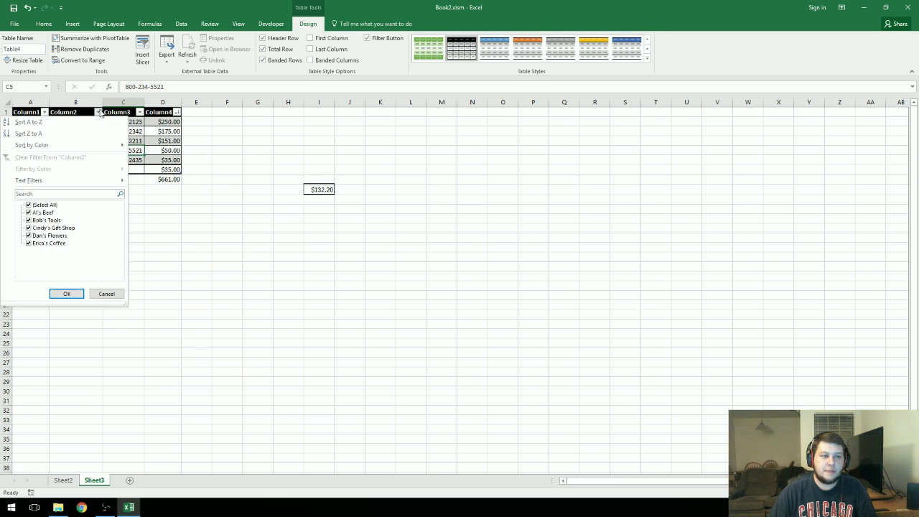
click(64, 122)
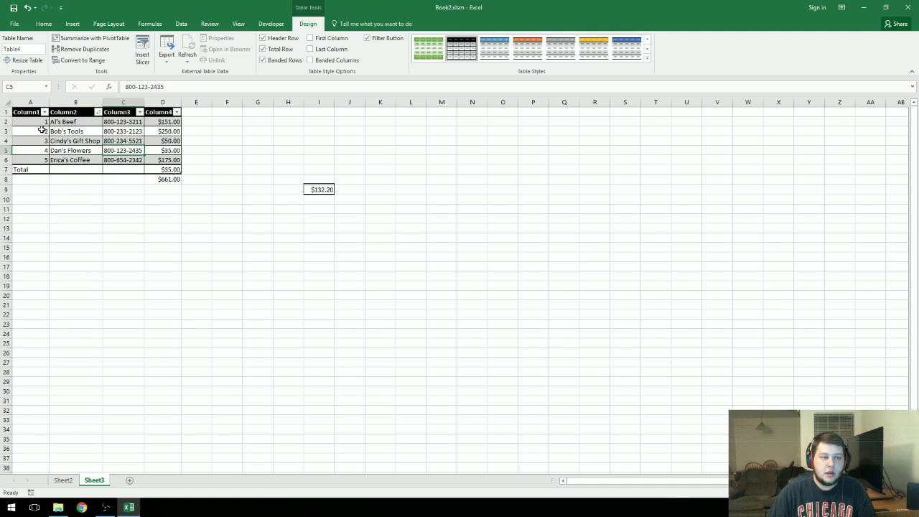
drag(42, 124, 45, 160)
click(64, 138)
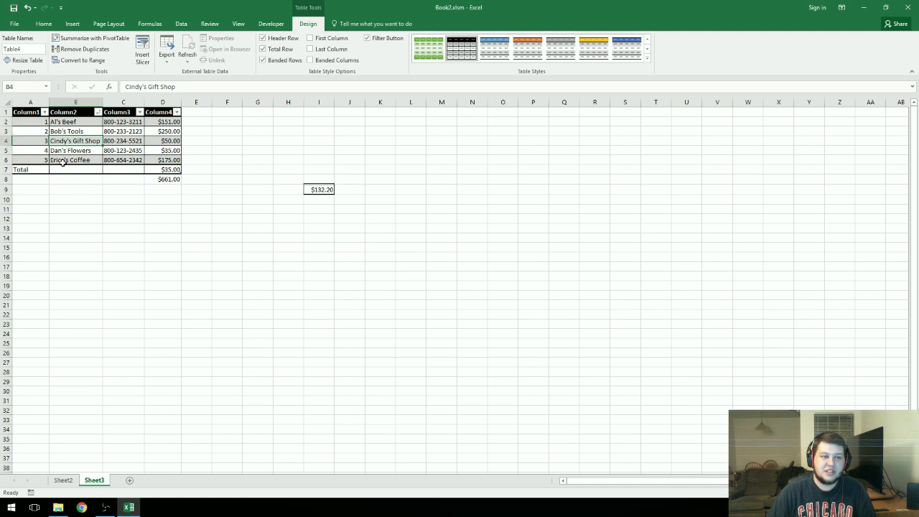
click(62, 161)
Step: Sort the table by Column3 from A to Z, then undo that sort
click(140, 112)
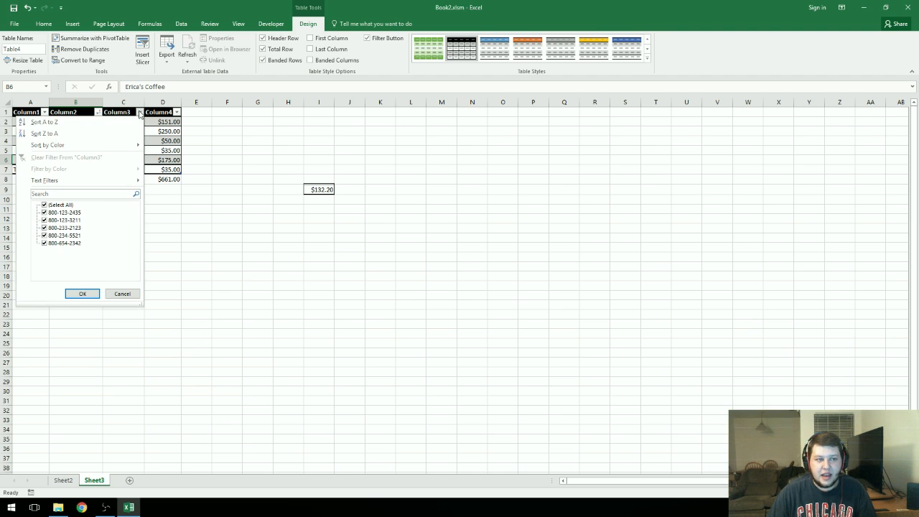
click(44, 122)
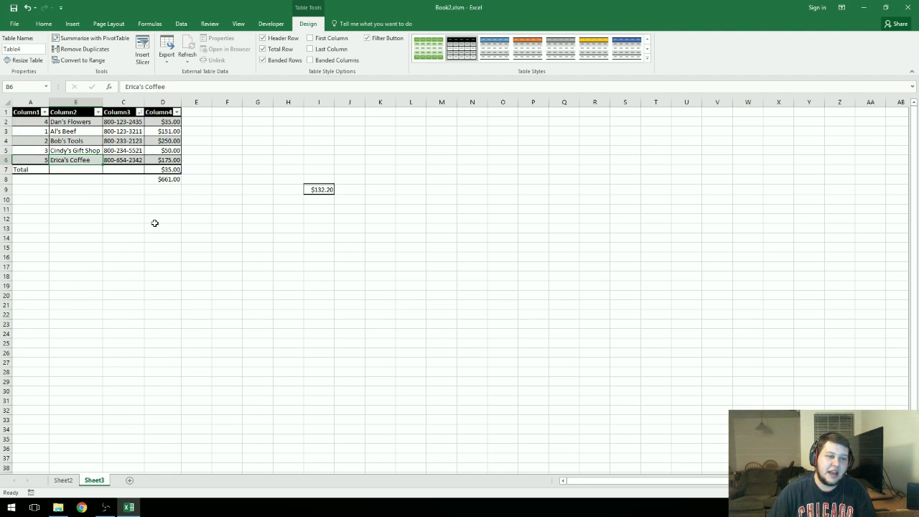
key(ctrl+z)
click(231, 277)
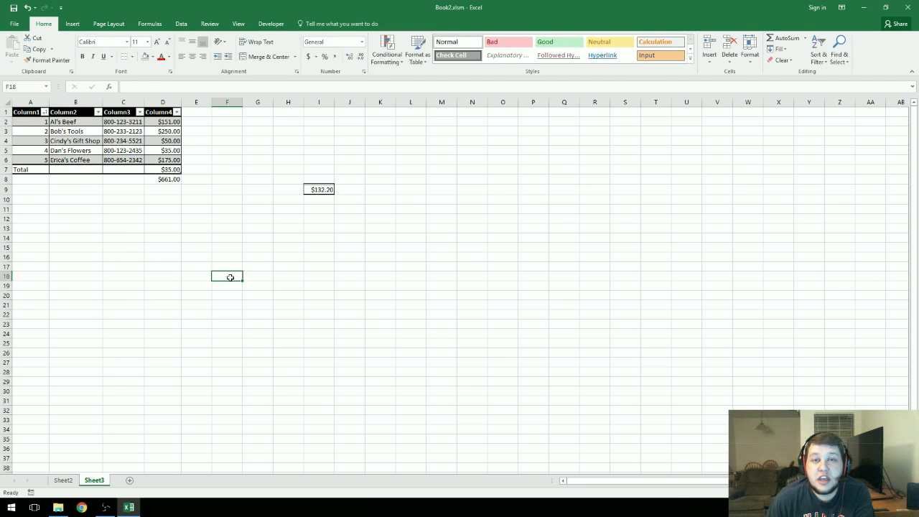